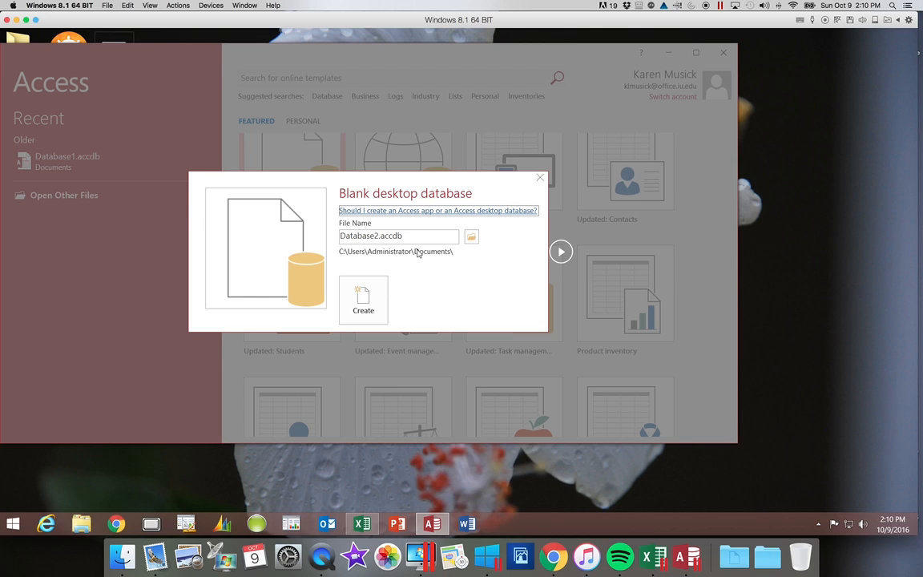
Step: Set the new database's save location to C:\Data Files\IUPUI Fall 2016 Spr 2017\Files used in Videos
{"action": "left_click", "coordinate": [471, 237]}
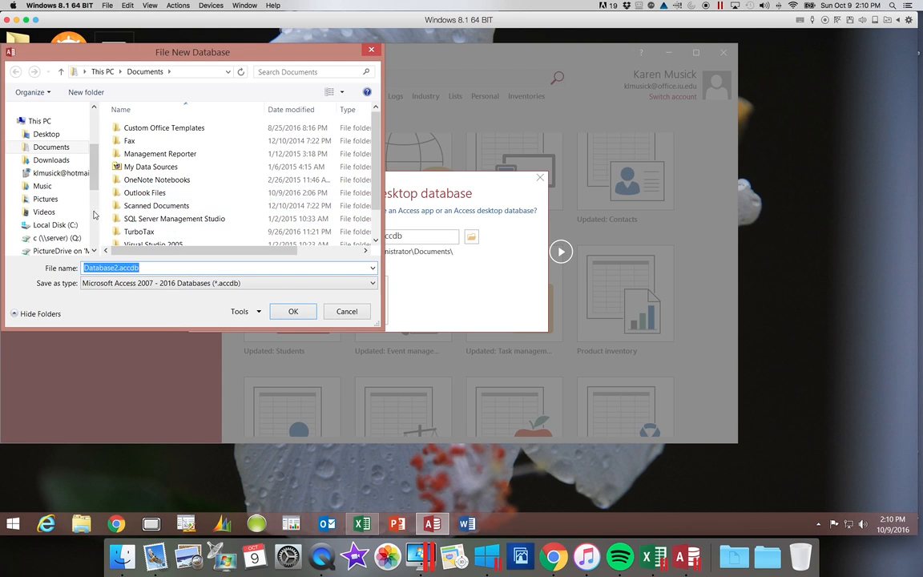
{"action": "left_click", "coordinate": [68, 225]}
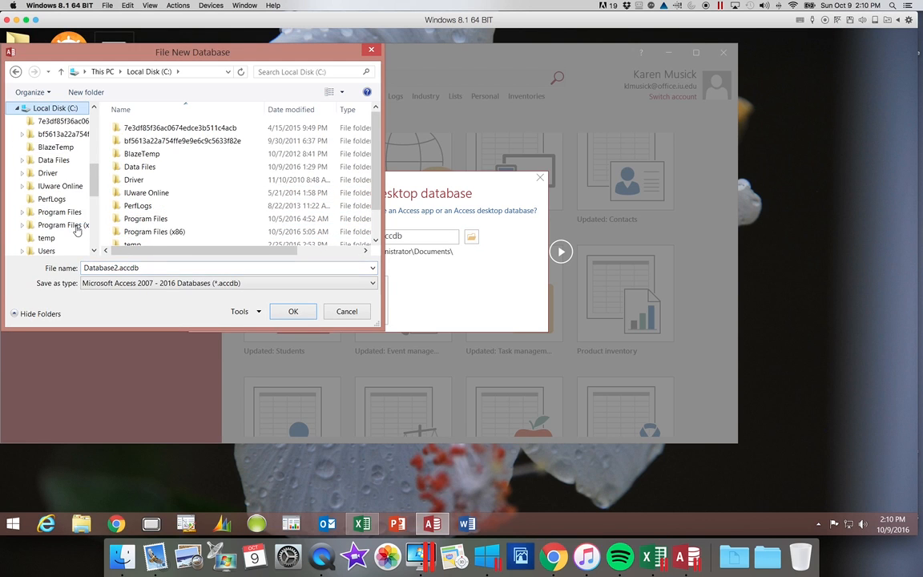
{"action": "left_click", "coordinate": [150, 169]}
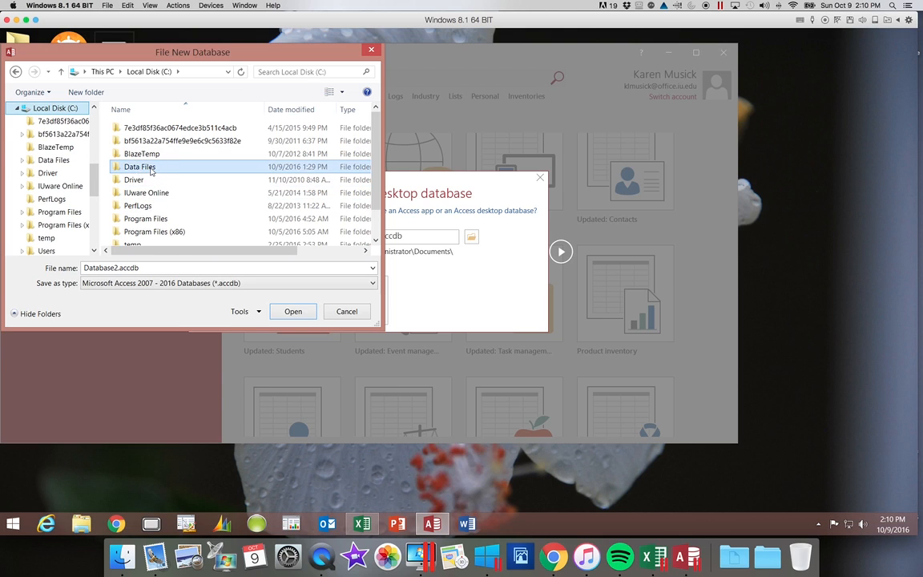
{"action": "double_click", "coordinate": [150, 168]}
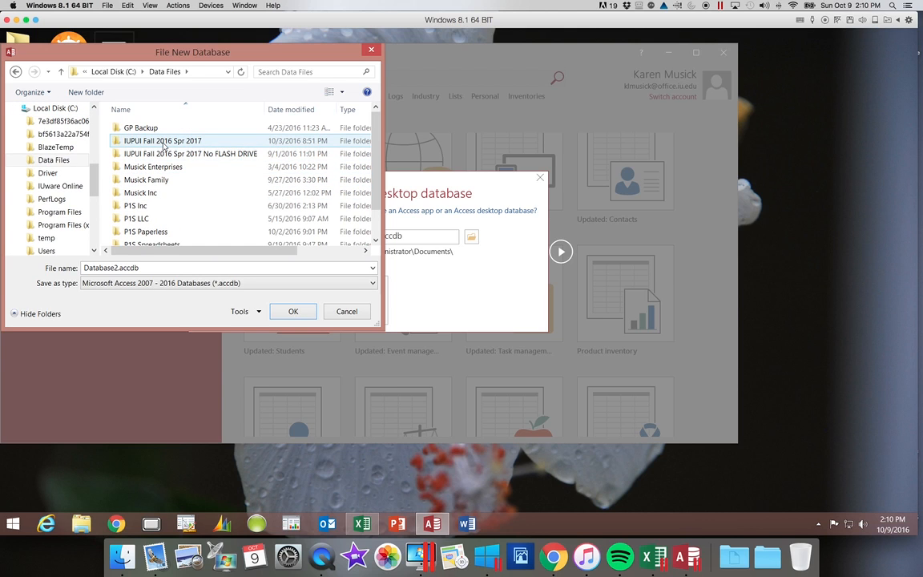
{"action": "left_click", "coordinate": [163, 142]}
{"action": "double_click", "coordinate": [163, 141]}
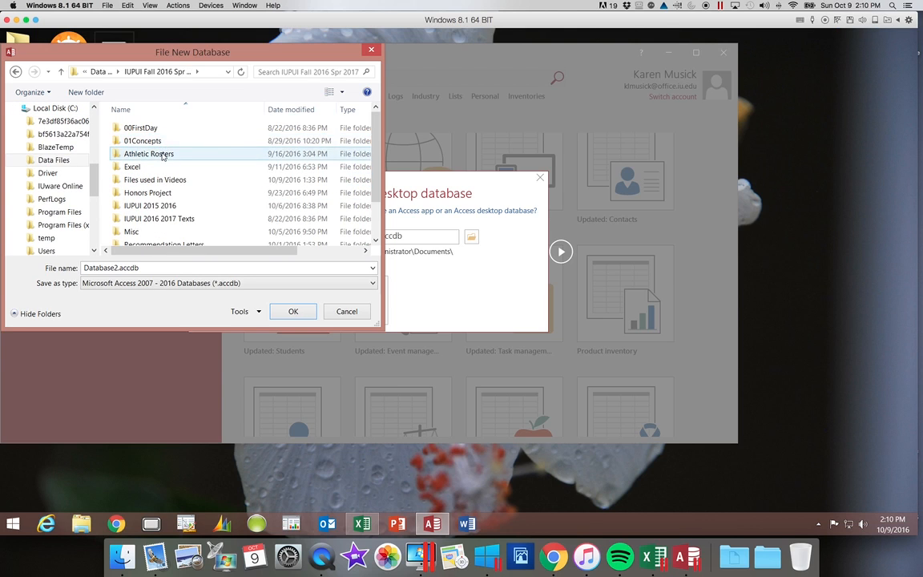
{"action": "double_click", "coordinate": [173, 181]}
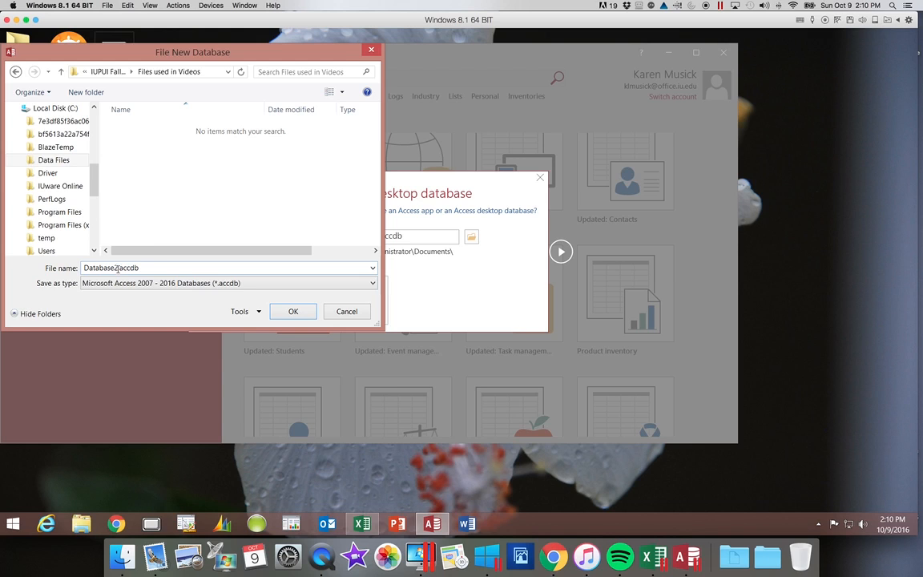
Step: Name the blank desktop database Riverview.accdb, create it and maximize its window
{"action": "double_click", "coordinate": [117, 267]}
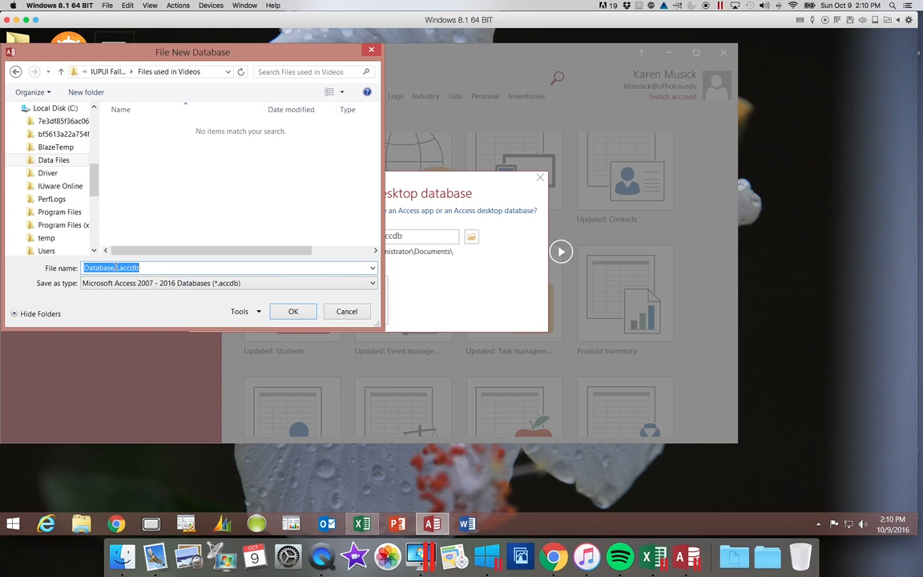
{"action": "left_click_drag", "start_coordinate": [117, 267], "coordinate": [77, 269]}
{"action": "type", "text": "Riverview"}
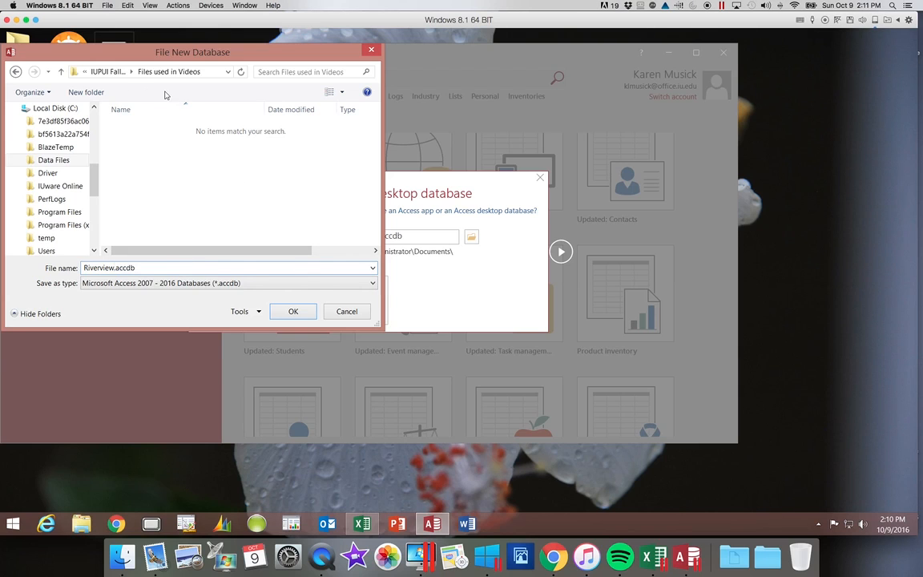
{"action": "left_click", "coordinate": [293, 311]}
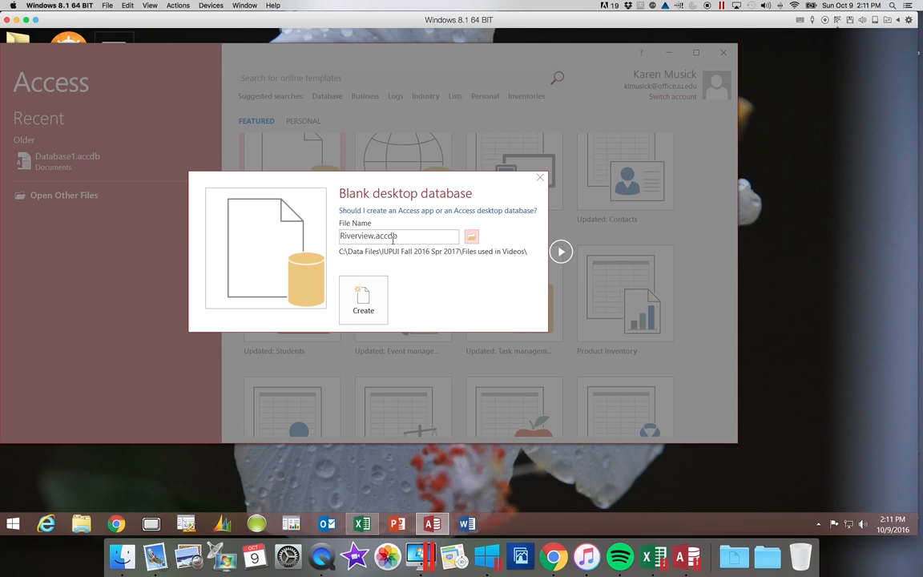
{"action": "left_click", "coordinate": [365, 298]}
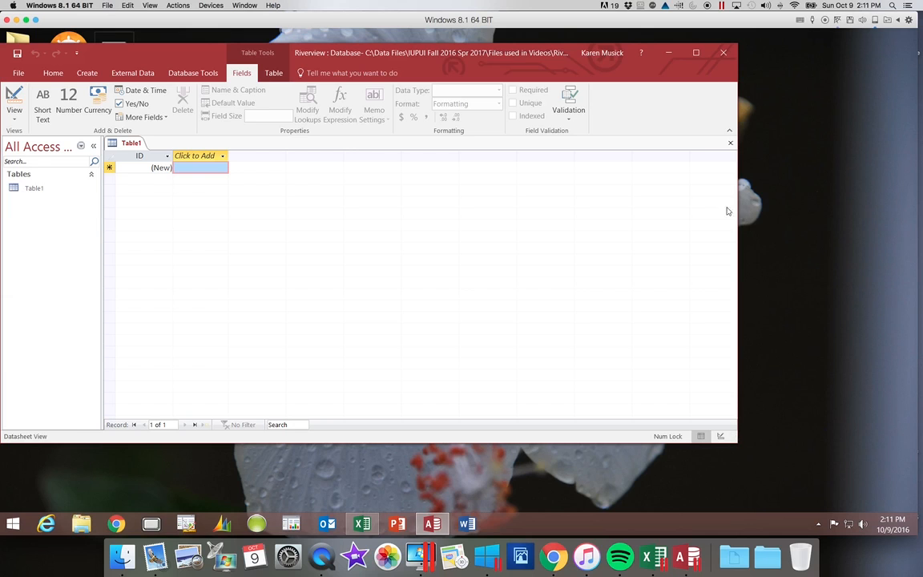
{"action": "left_click", "coordinate": [695, 52]}
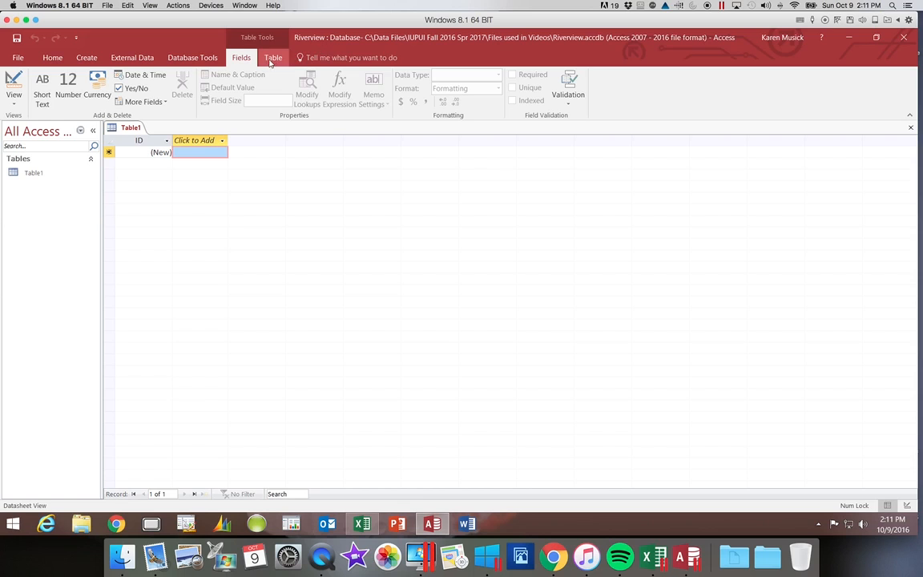
{"action": "left_click", "coordinate": [75, 38]}
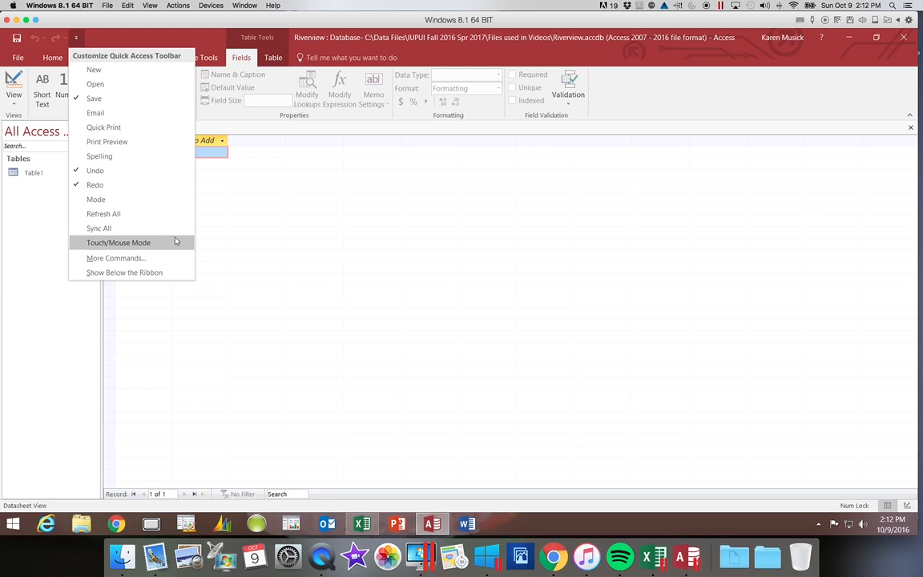
{"action": "left_click", "coordinate": [343, 235]}
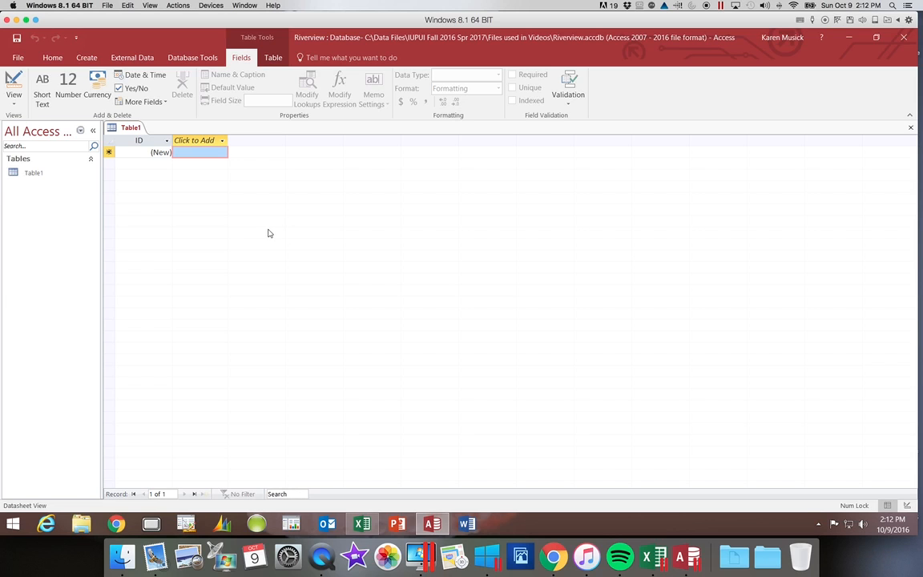
Step: Rename the default ID field of the new table as VisitID
{"action": "left_click", "coordinate": [139, 141]}
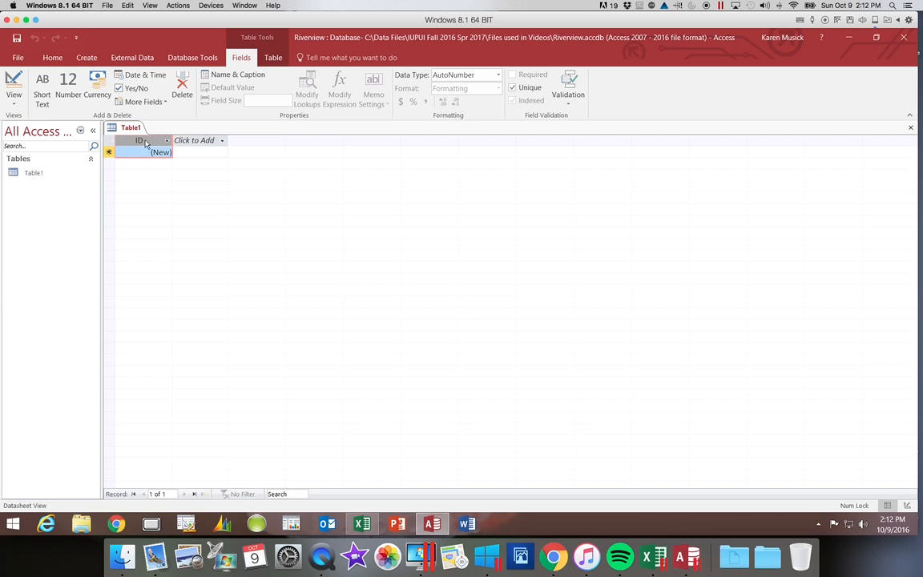
{"action": "double_click", "coordinate": [146, 141]}
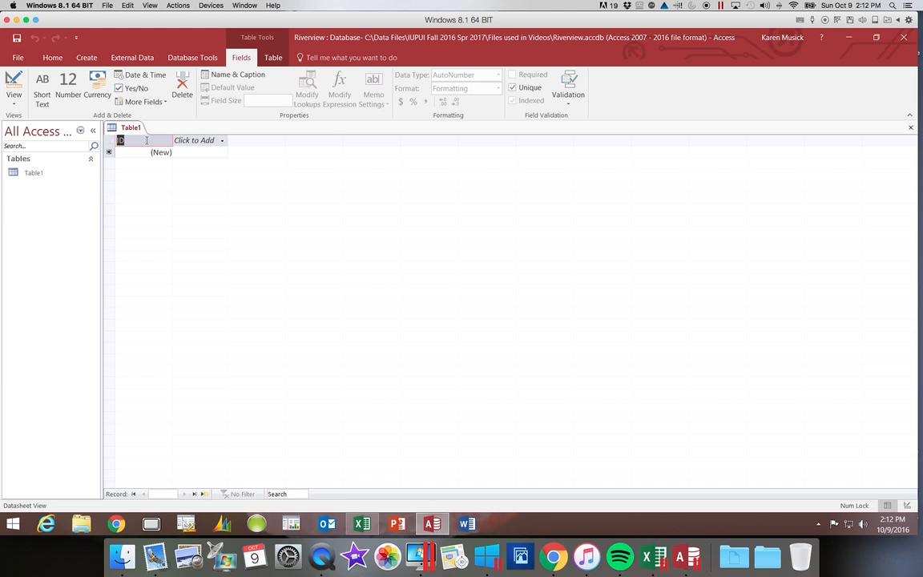
{"action": "type", "text": "VisitID"}
{"action": "key", "text": "Return"}
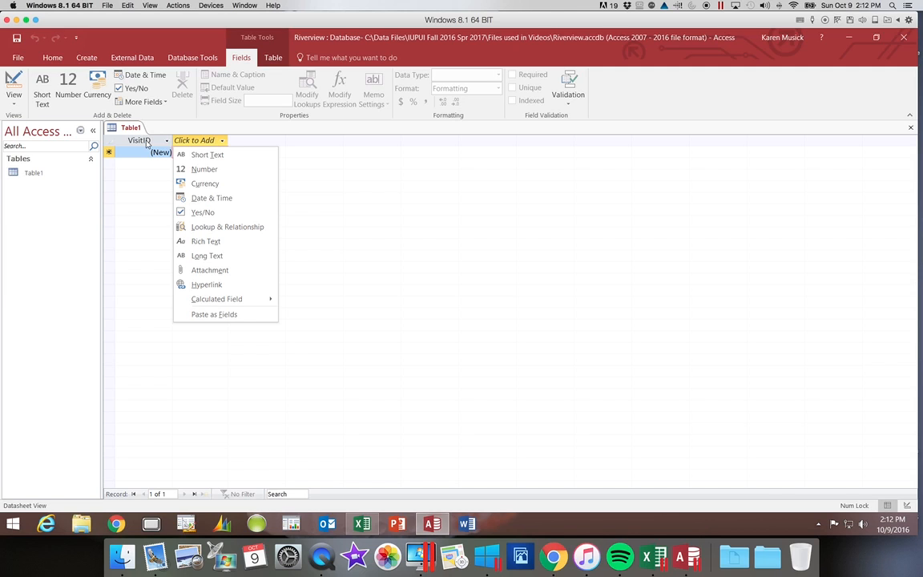
{"action": "left_click", "coordinate": [144, 138]}
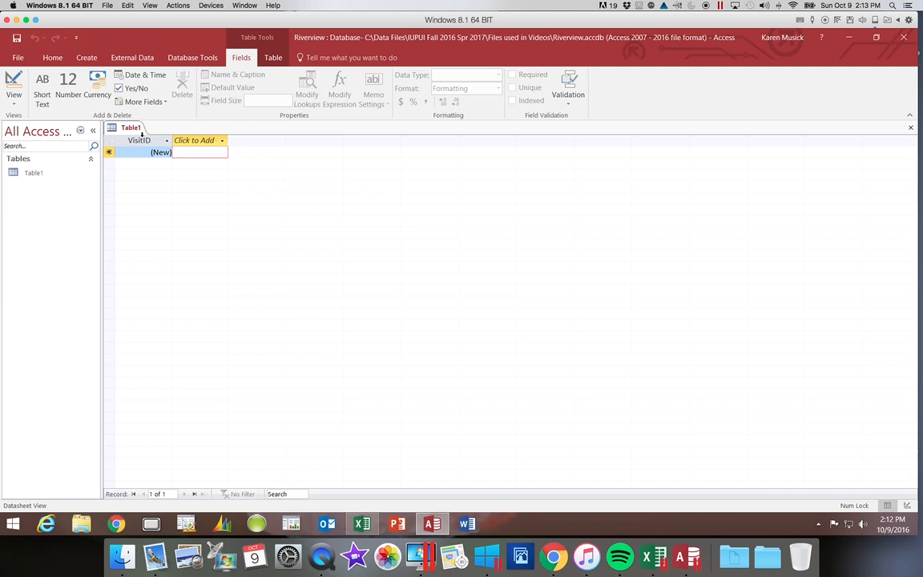
Step: Change the data type of the VisitID field to Short Text
{"action": "left_click", "coordinate": [138, 141]}
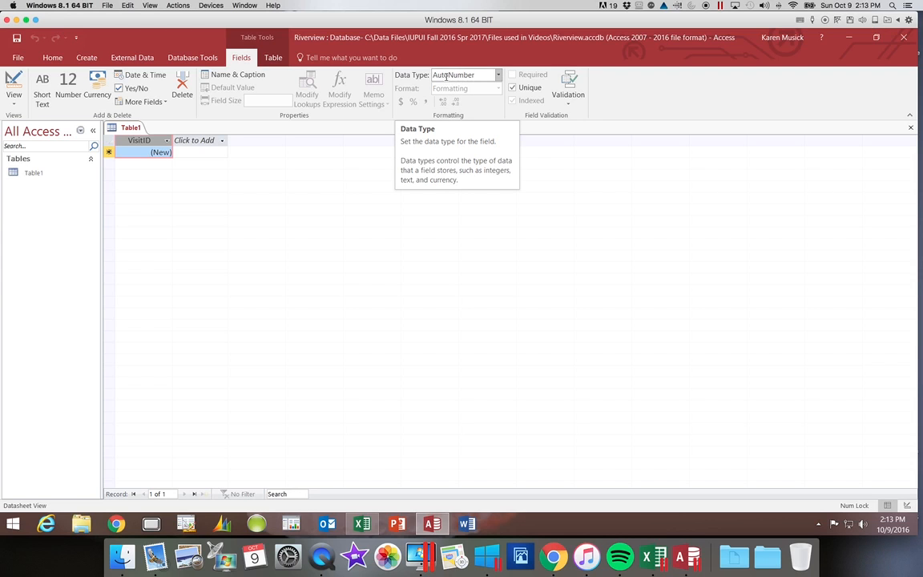
{"action": "left_click", "coordinate": [498, 75]}
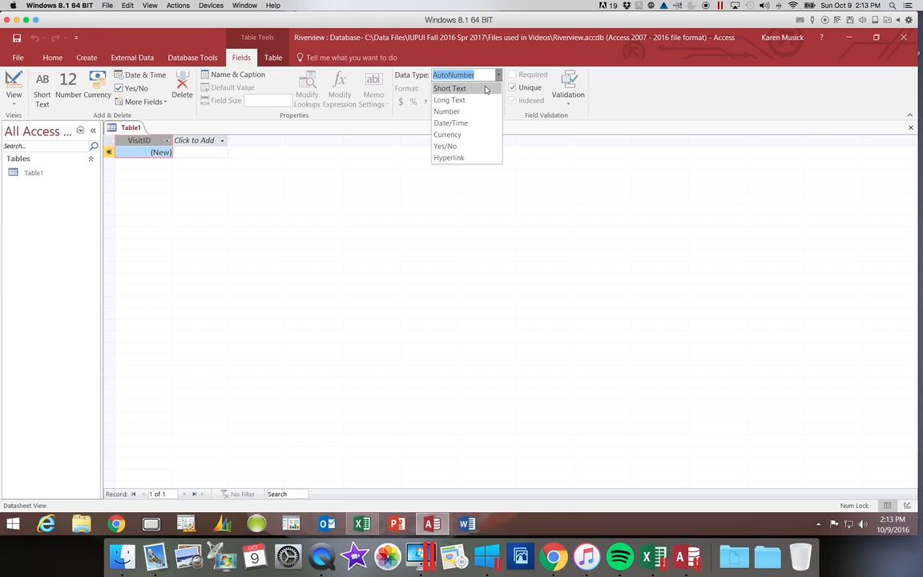
{"action": "left_click", "coordinate": [484, 89]}
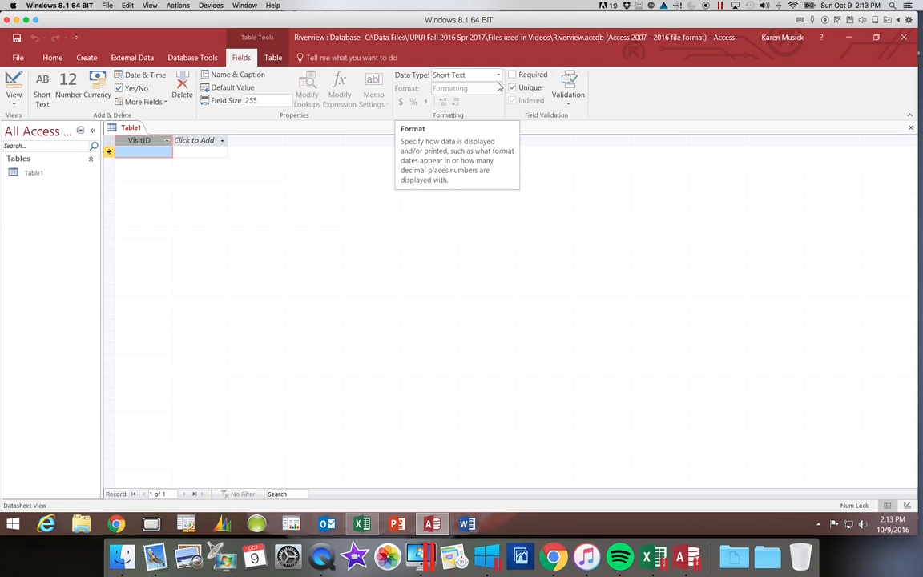
{"action": "left_click", "coordinate": [498, 74]}
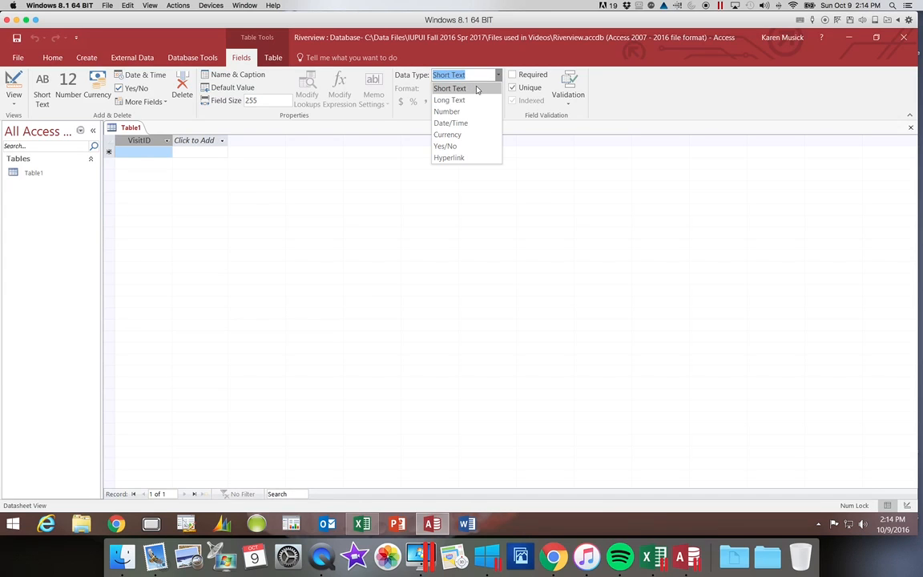
{"action": "left_click", "coordinate": [475, 89]}
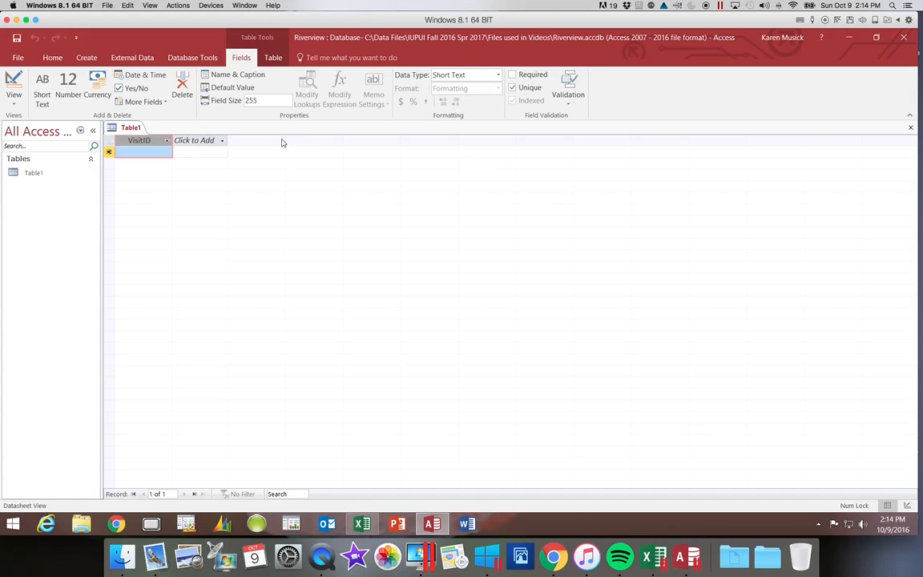
Step: Add a Short Text field named AnimalID after the VisitID field
{"action": "left_click", "coordinate": [223, 141]}
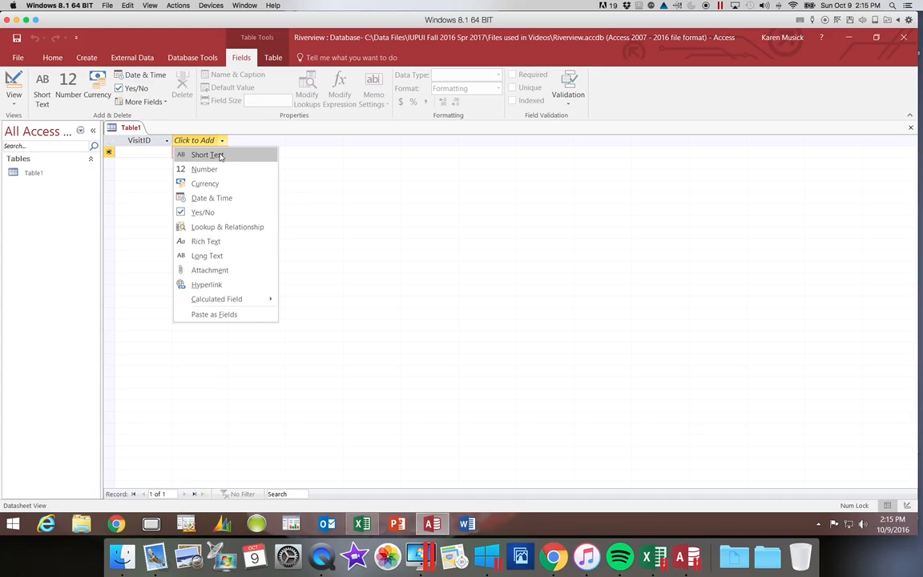
{"action": "left_click", "coordinate": [220, 156]}
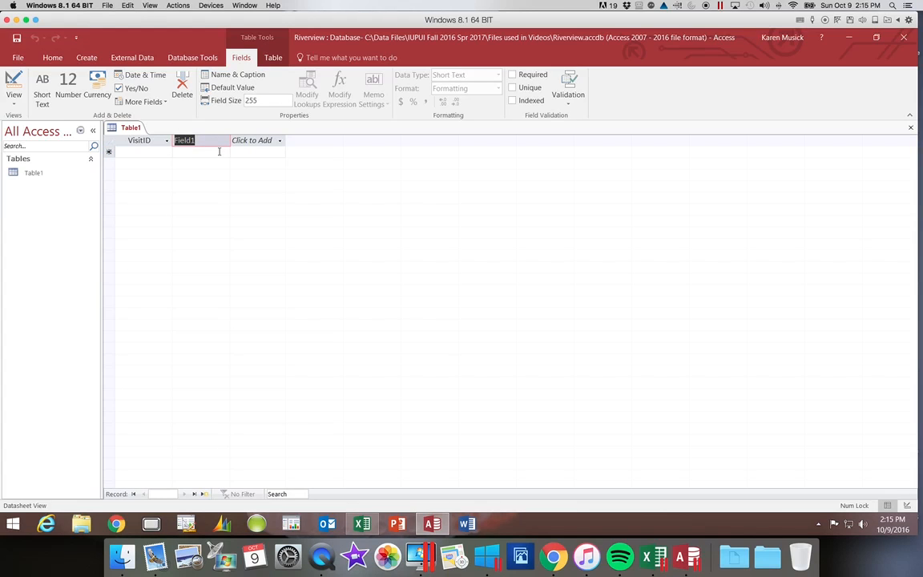
{"action": "type", "text": "AnimalID"}
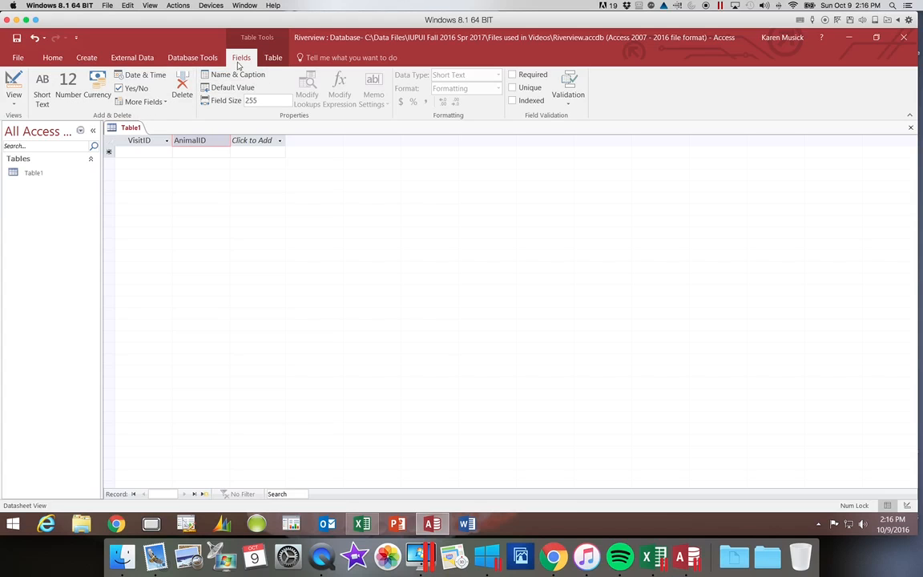
Step: Add a Date & Time field named VisitDate after the AnimalID field
{"action": "left_click", "coordinate": [148, 76]}
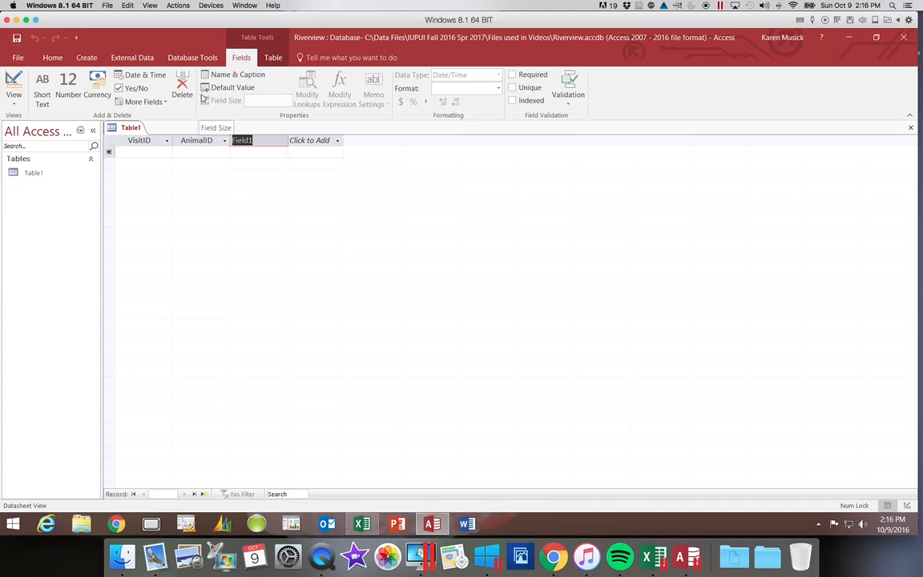
{"action": "type", "text": "V"}
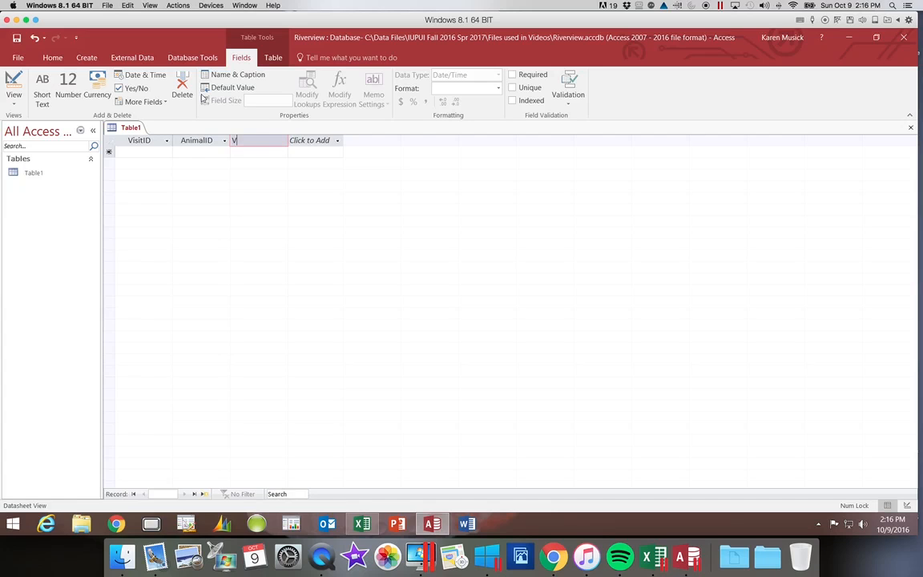
{"action": "type", "text": "isitDate"}
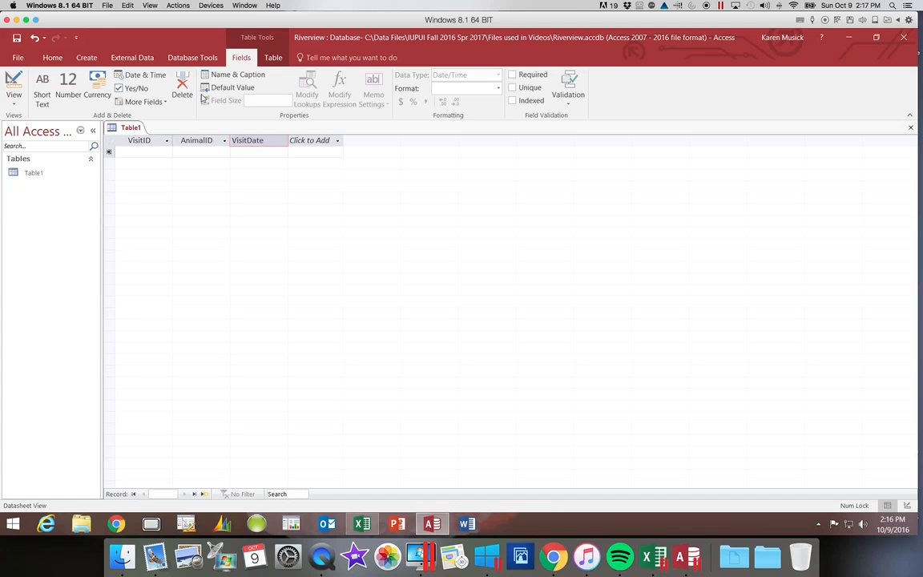
{"action": "key", "text": "Tab"}
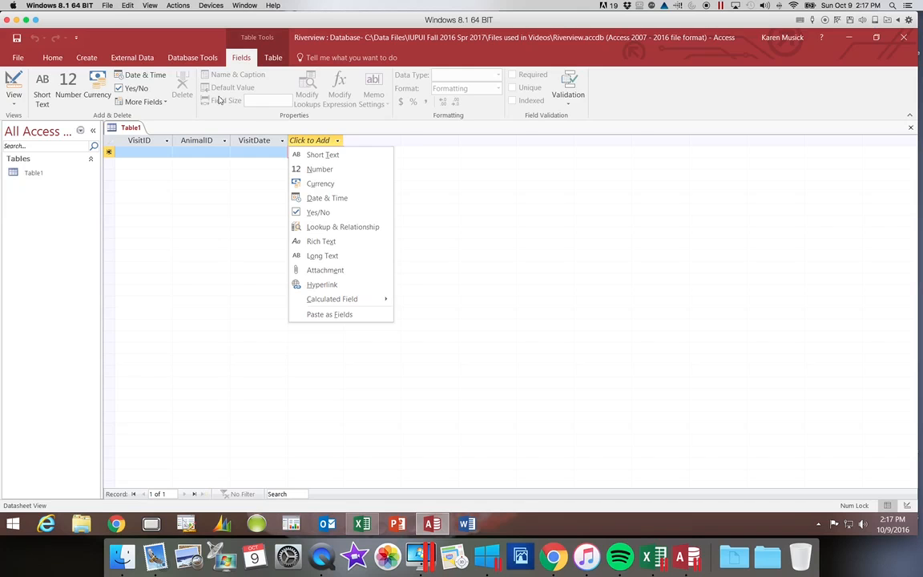
Step: Add a Short Text field named Reason after the VisitDate field
{"action": "left_click", "coordinate": [321, 155]}
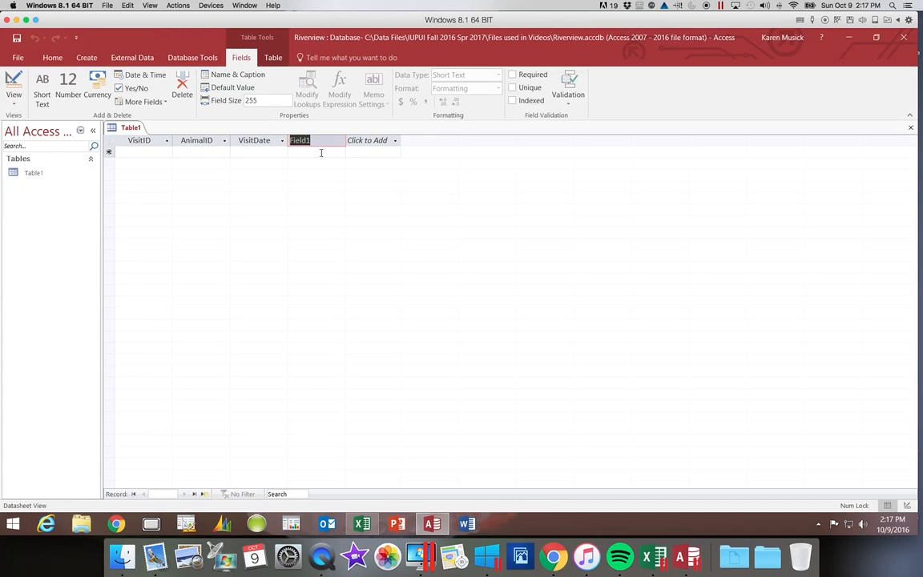
{"action": "type", "text": "Reason"}
{"action": "key", "text": "Return"}
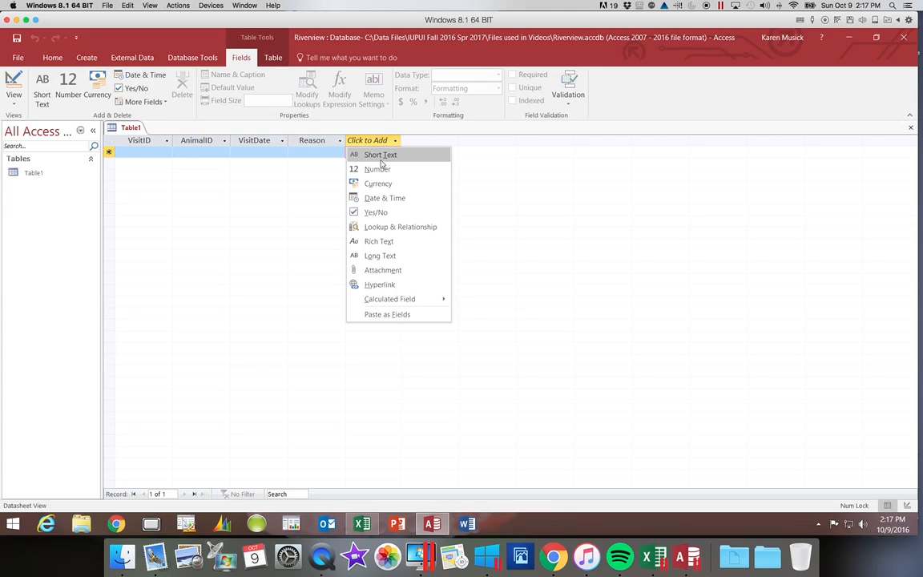
Step: Add a Yes/No field named OffSite after the Reason field
{"action": "left_click", "coordinate": [373, 214]}
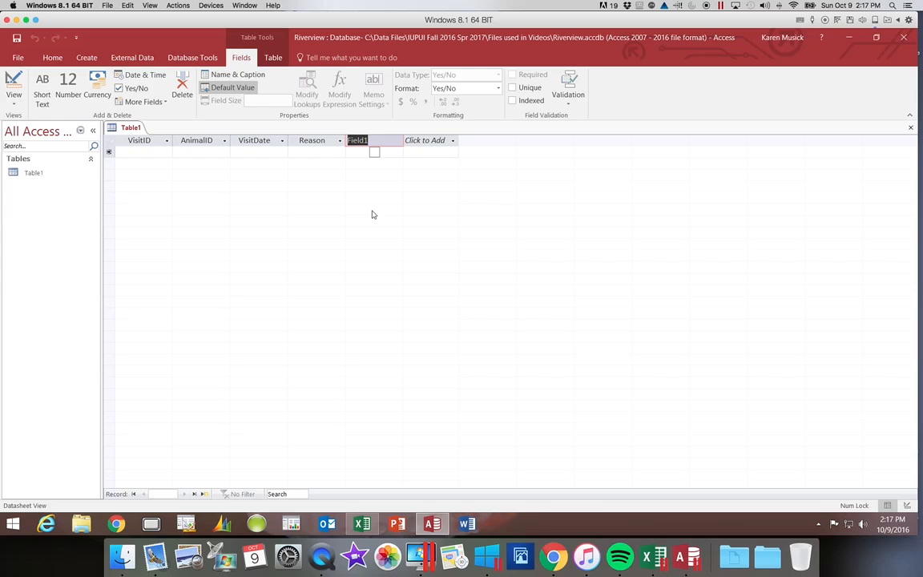
{"action": "type", "text": "OffSite"}
{"action": "key", "text": "Return"}
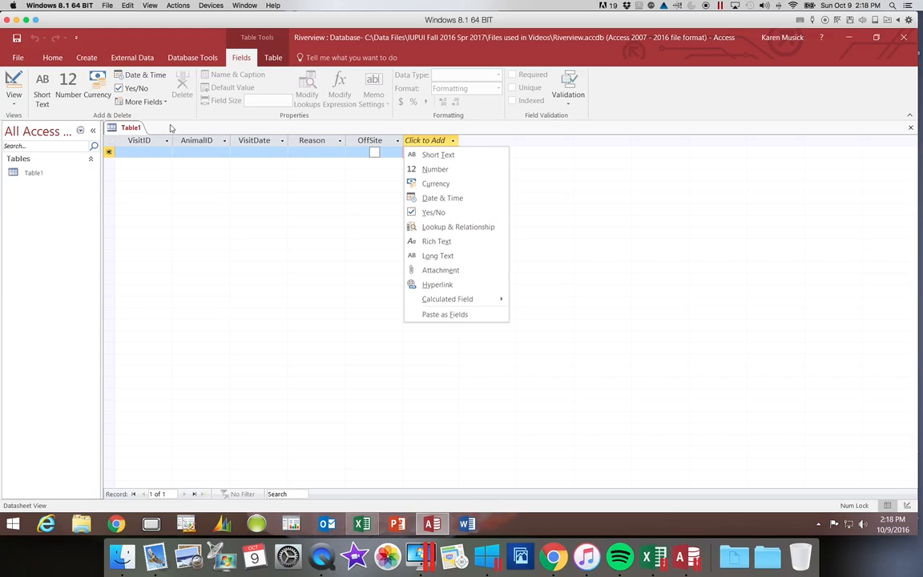
Step: Save the table with the name Visit
{"action": "left_click", "coordinate": [16, 38]}
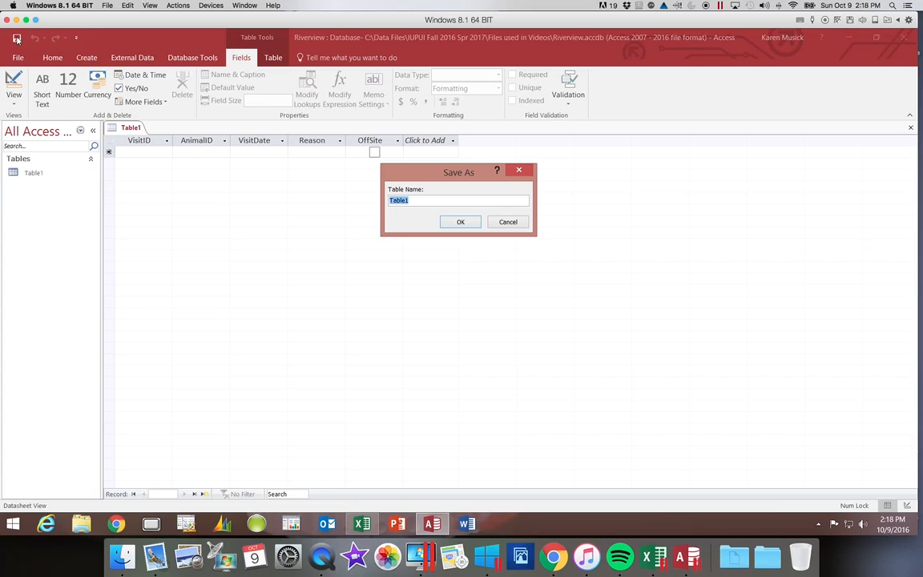
{"action": "type", "text": "Visit"}
{"action": "left_click", "coordinate": [460, 221]}
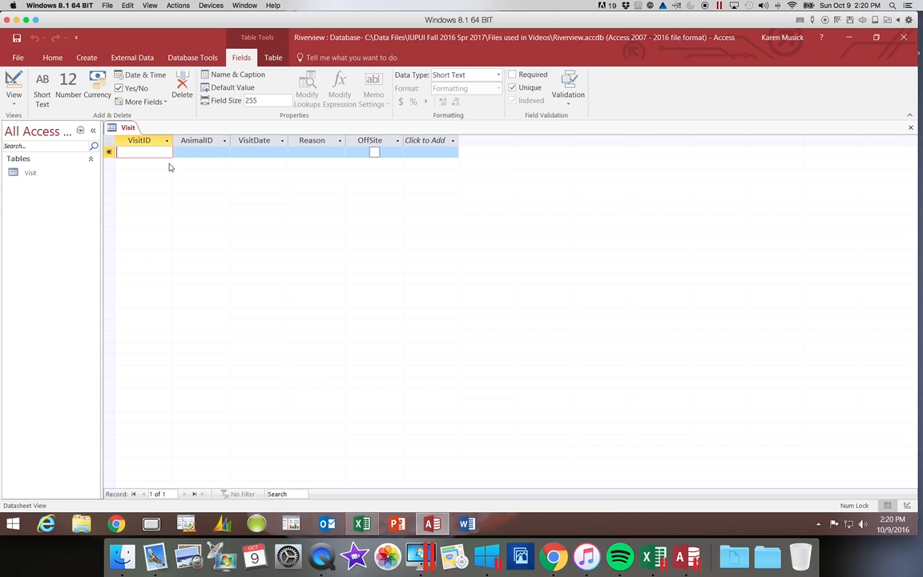
Step: Start the first Visit record with VisitID 1072, AnimalID 12356 and VisitDate 12/12/2016
{"action": "type", "text": "1072"}
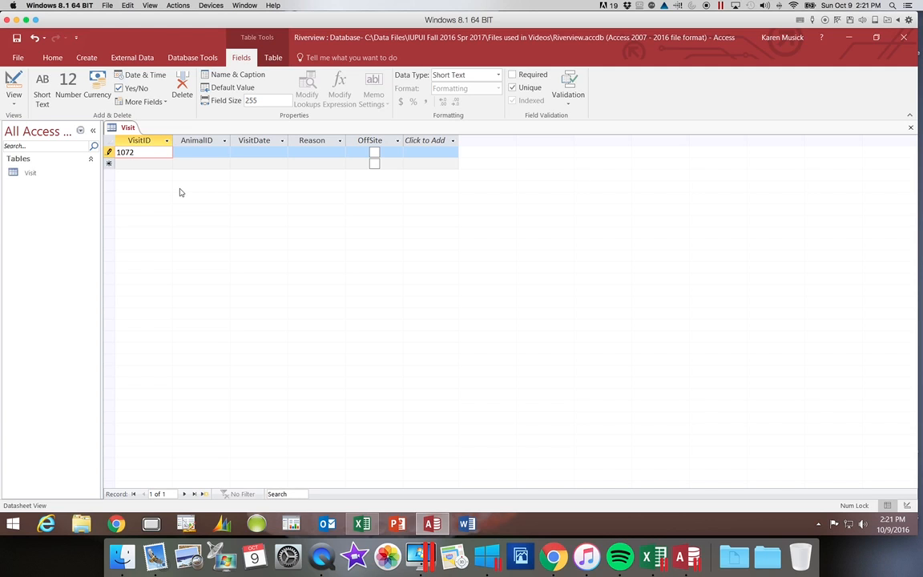
{"action": "key", "text": "Tab"}
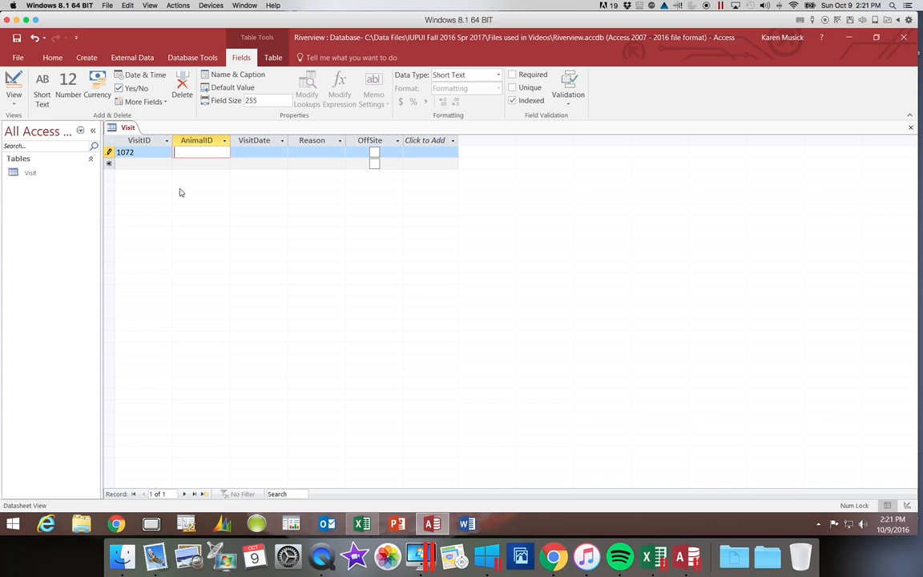
{"action": "type", "text": "12356"}
{"action": "key", "text": "Tab"}
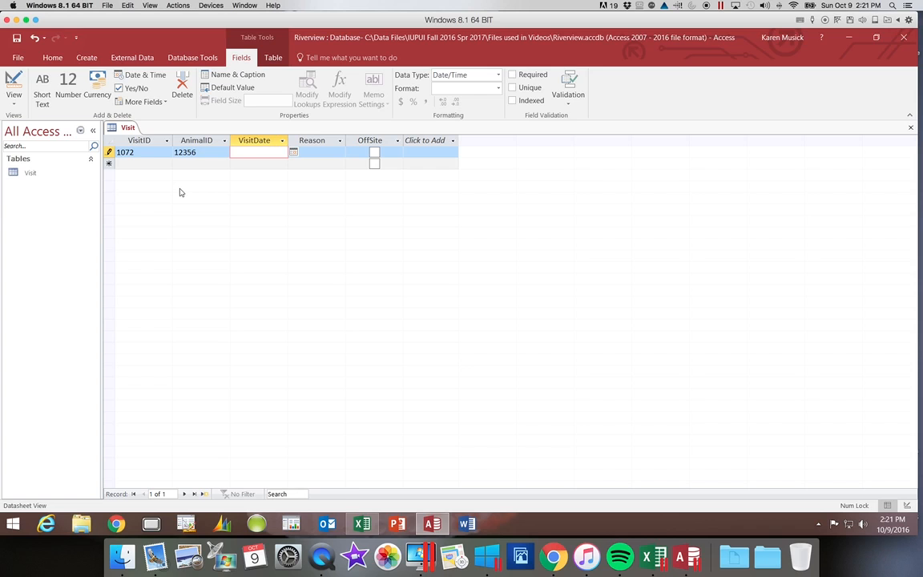
{"action": "left_click", "coordinate": [293, 153]}
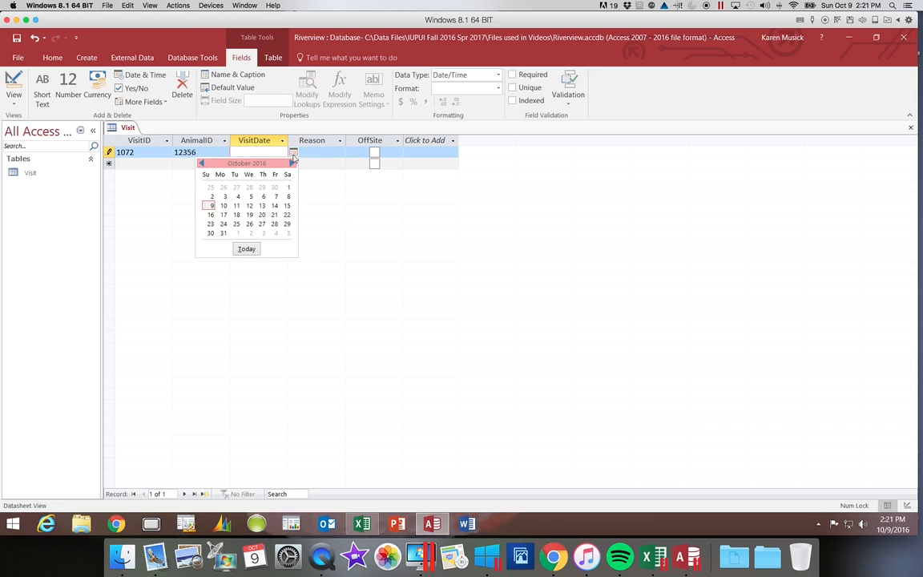
{"action": "left_click", "coordinate": [293, 154]}
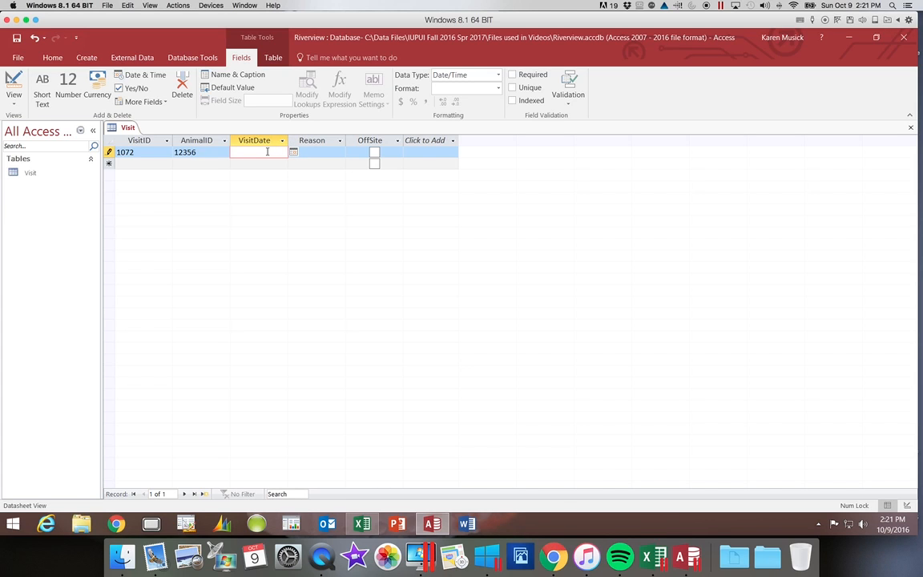
{"action": "type", "text": "12/"}
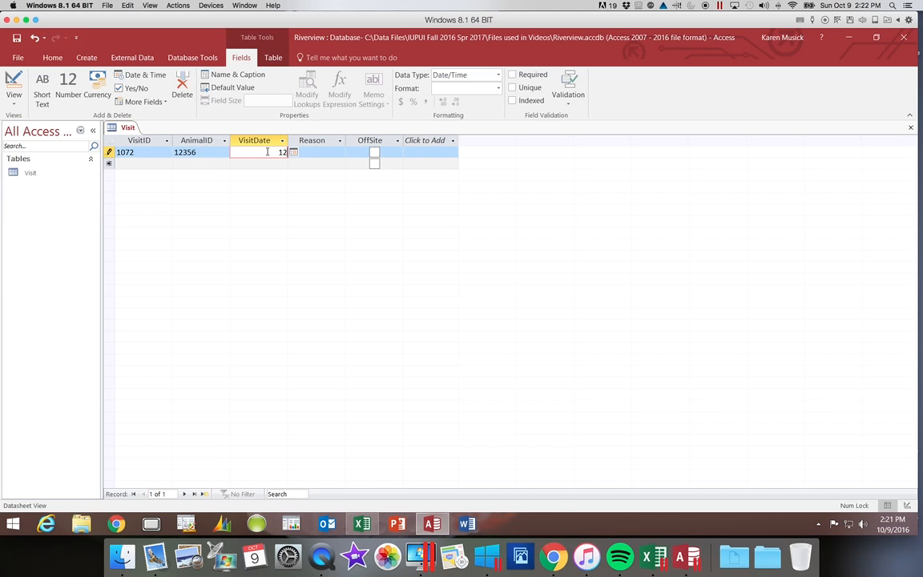
{"action": "type", "text": "12/16"}
{"action": "key", "text": "Tab"}
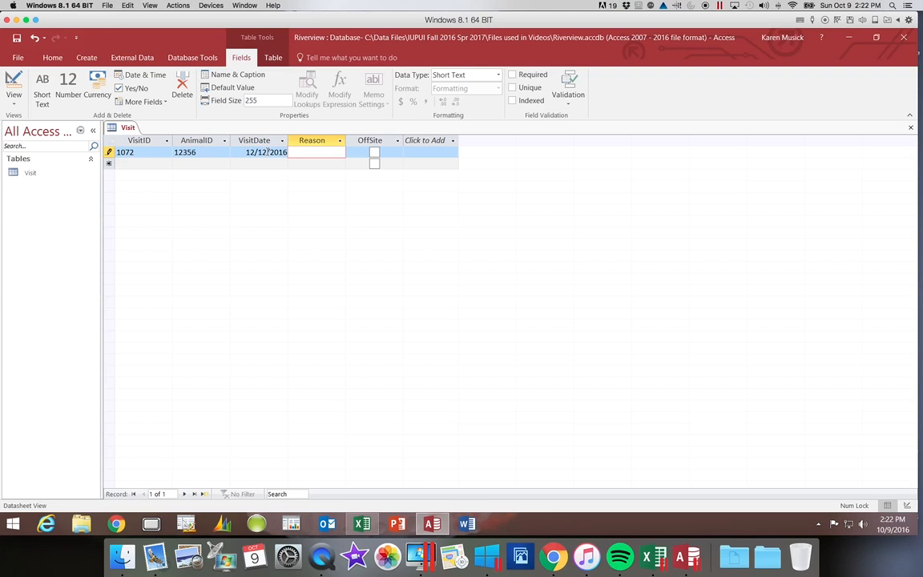
Step: Enter Vaccinations as the Reason for visit 1072
{"action": "type", "text": "V"}
{"action": "type", "text": "acc"}
{"action": "type", "text": "ubatuibs"}
{"action": "key", "text": "BackSpace"}
{"action": "key", "text": "BackSpace"}
{"action": "key", "text": "BackSpace"}
{"action": "key", "text": "BackSpace"}
{"action": "key", "text": "BackSpace"}
{"action": "key", "text": "BackSpace"}
{"action": "key", "text": "BackSpace"}
{"action": "key", "text": "BackSpace"}
{"action": "type", "text": "inations"}
{"action": "key", "text": "Tab"}
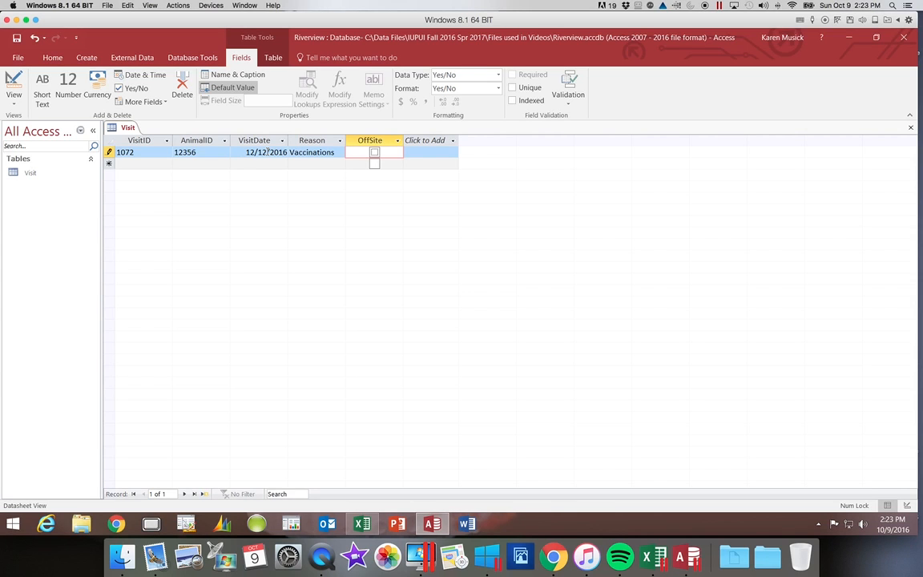
Step: Mark visit 1072 as OffSite and complete the record
{"action": "left_click", "coordinate": [374, 153]}
{"action": "left_click", "coordinate": [374, 153]}
{"action": "left_click", "coordinate": [374, 153]}
{"action": "left_click", "coordinate": [374, 154]}
{"action": "left_click", "coordinate": [374, 155]}
{"action": "key", "text": "Tab"}
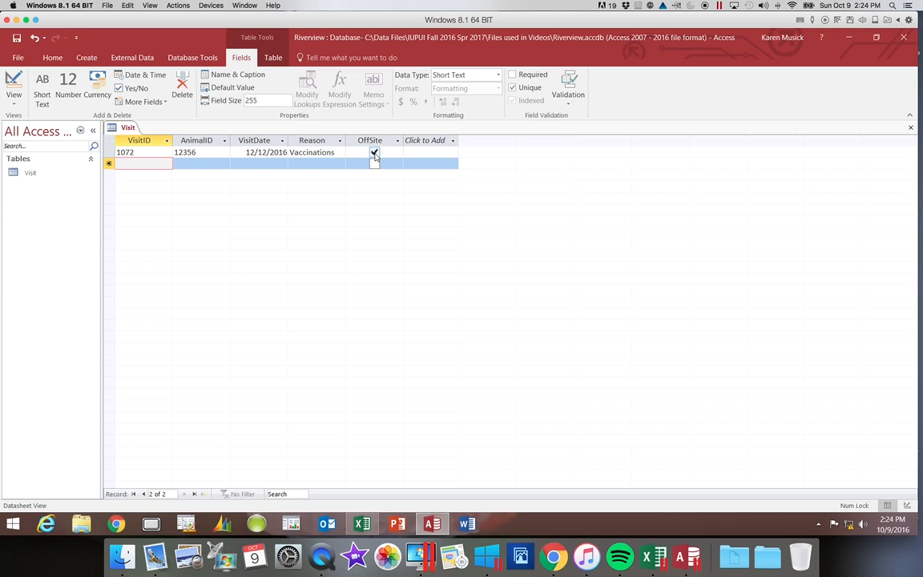
Step: Add a second record with VisitID 1169, AnimalID 12278, VisitDate 1/20/2017 and Reason Spaying, leaving OffSite unchecked
{"action": "type", "text": "1169"}
{"action": "key", "text": "Tab"}
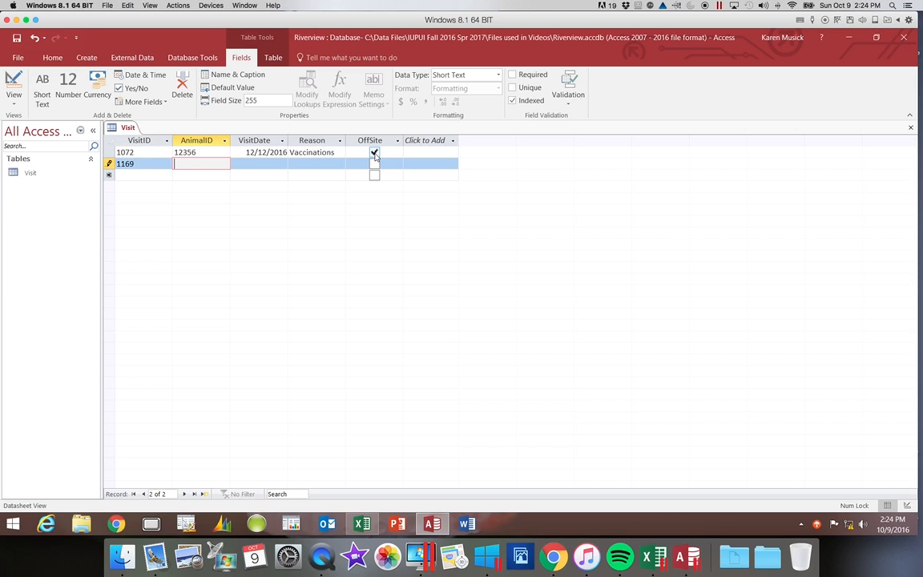
{"action": "type", "text": "12278"}
{"action": "key", "text": "Tab"}
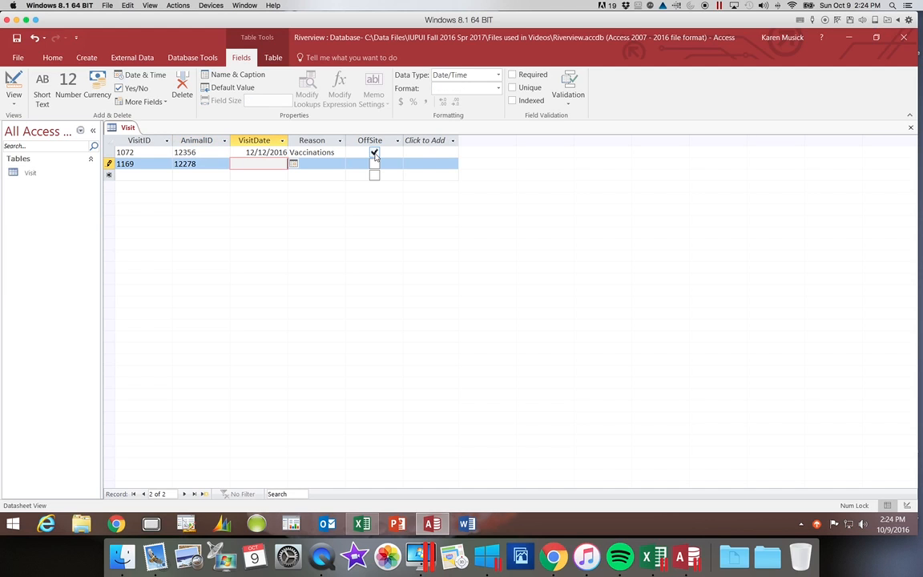
{"action": "type", "text": "1/20/2017"}
{"action": "key", "text": "Tab"}
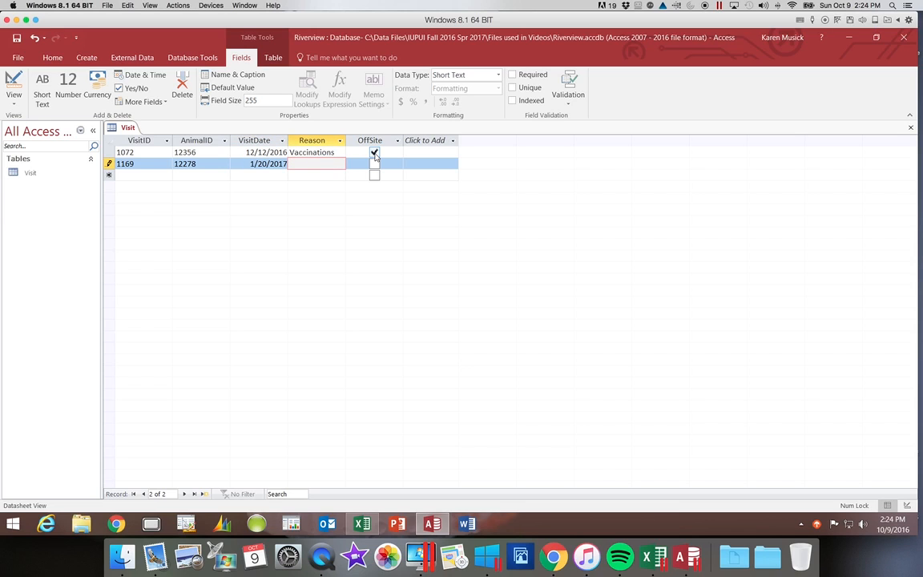
{"action": "type", "text": "Spaying"}
{"action": "key", "text": "Tab"}
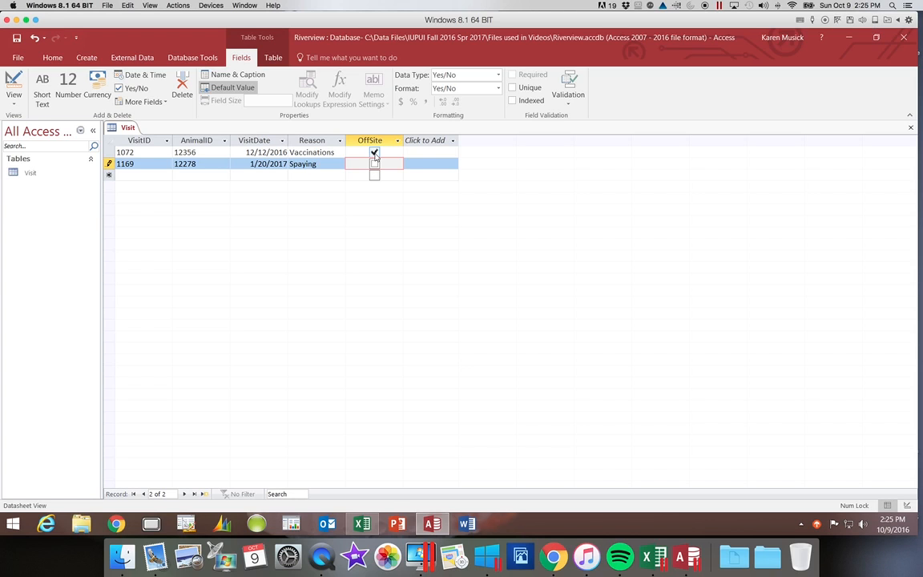
{"action": "key", "text": "Tab"}
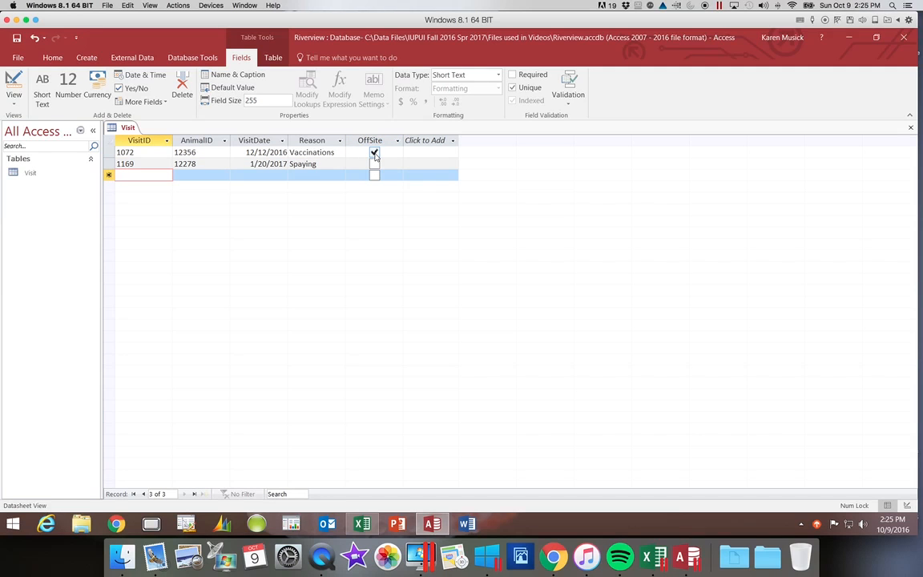
Step: Add a third record with VisitID 1184, AnimalID 12443, VisitDate 1/25/2017 and Reason Neutering, leaving OffSite unchecked
{"action": "type", "text": "1184"}
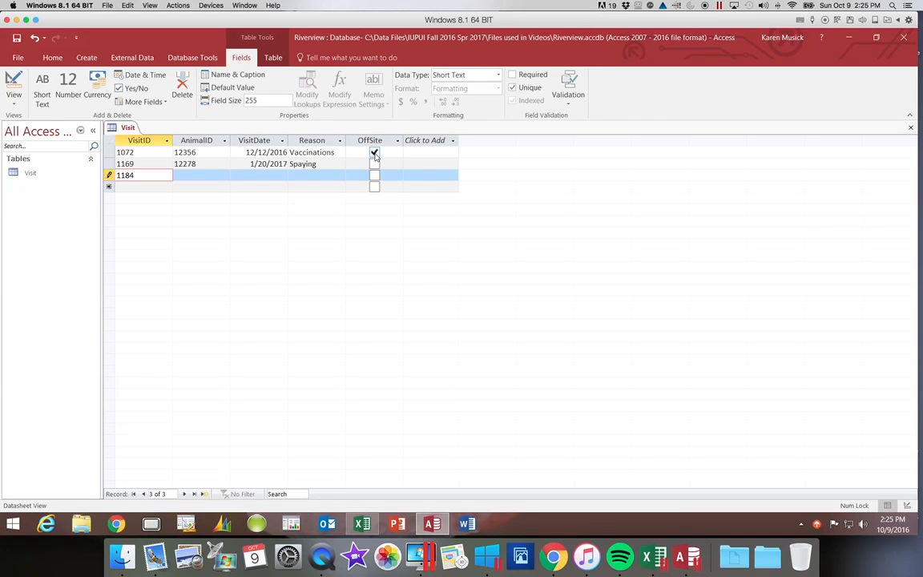
{"action": "key", "text": "Tab"}
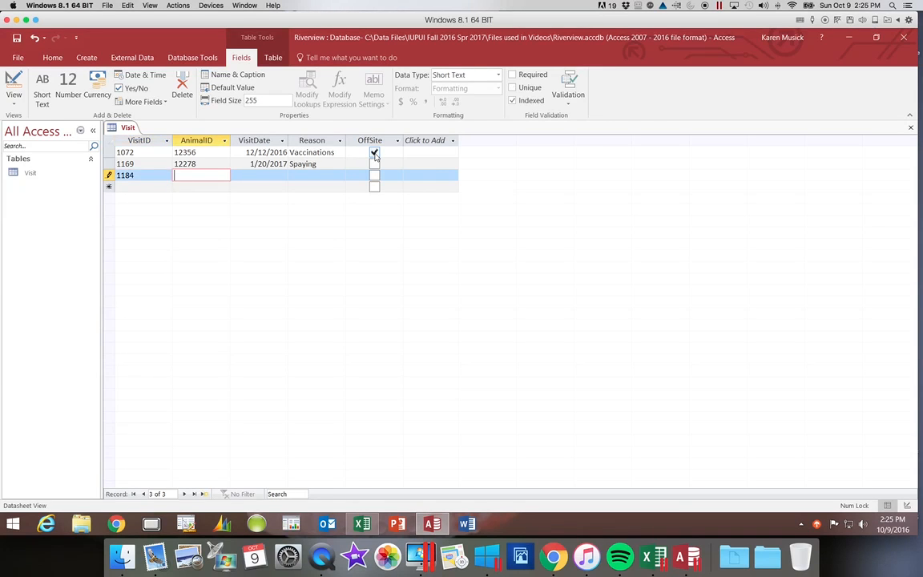
{"action": "type", "text": "12443"}
{"action": "key", "text": "Tab"}
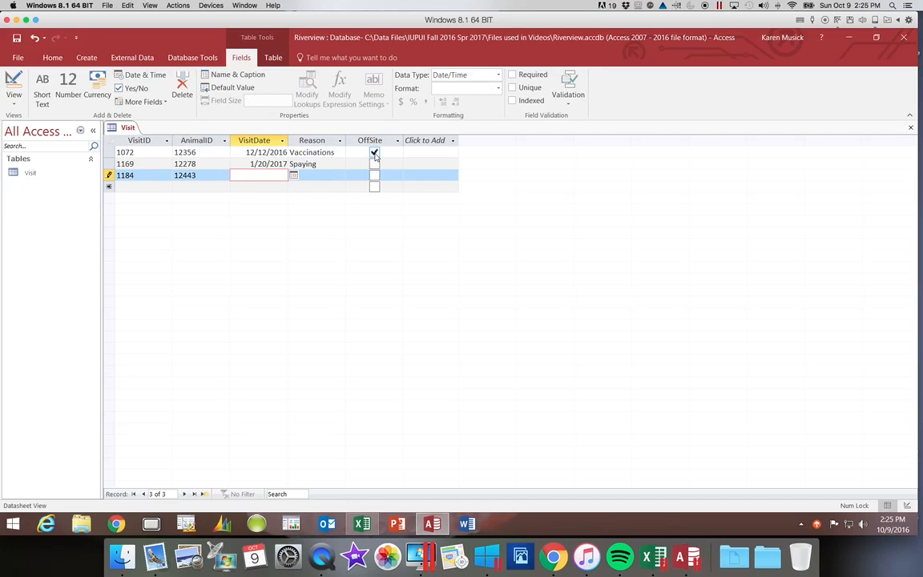
{"action": "type", "text": "1/25/20"}
{"action": "type", "text": "17"}
{"action": "key", "text": "Tab"}
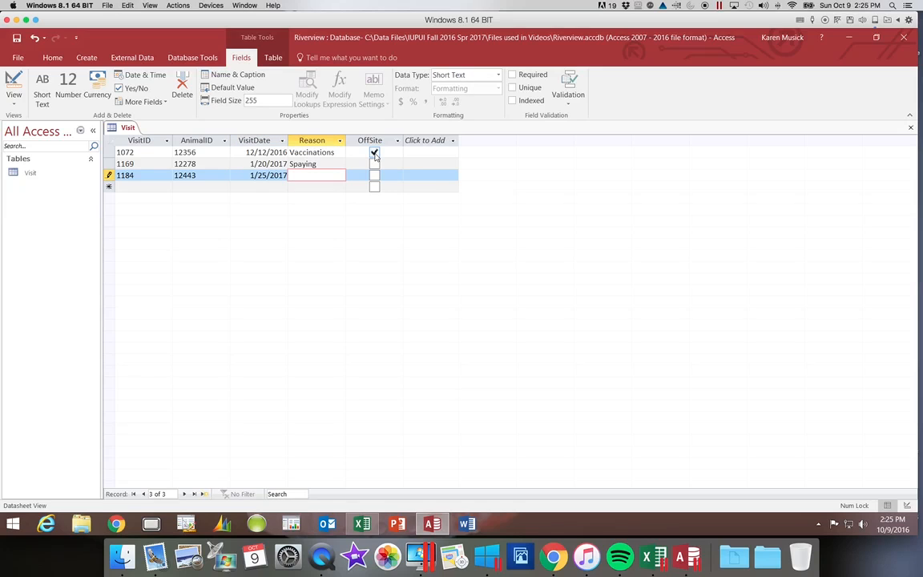
{"action": "type", "text": "Neutering"}
{"action": "key", "text": "Tab"}
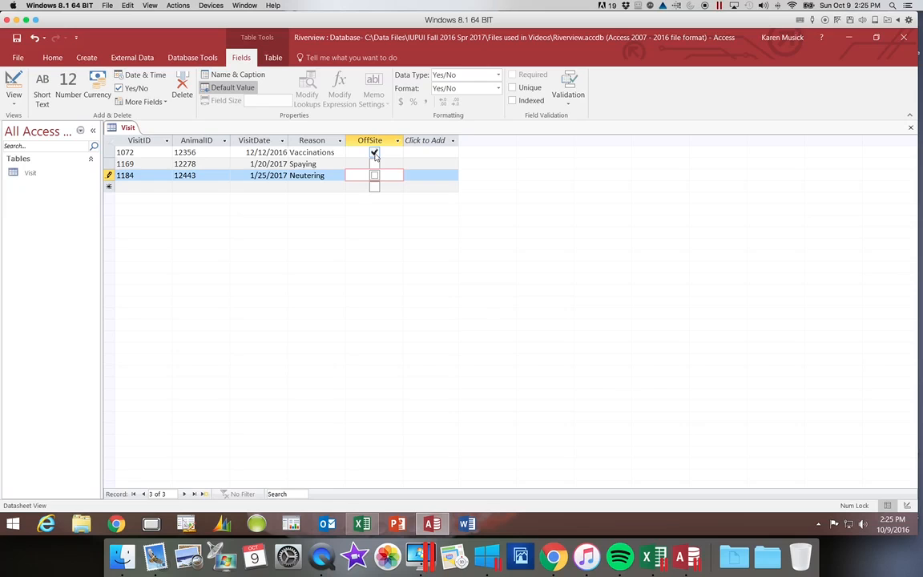
{"action": "key", "text": "Tab"}
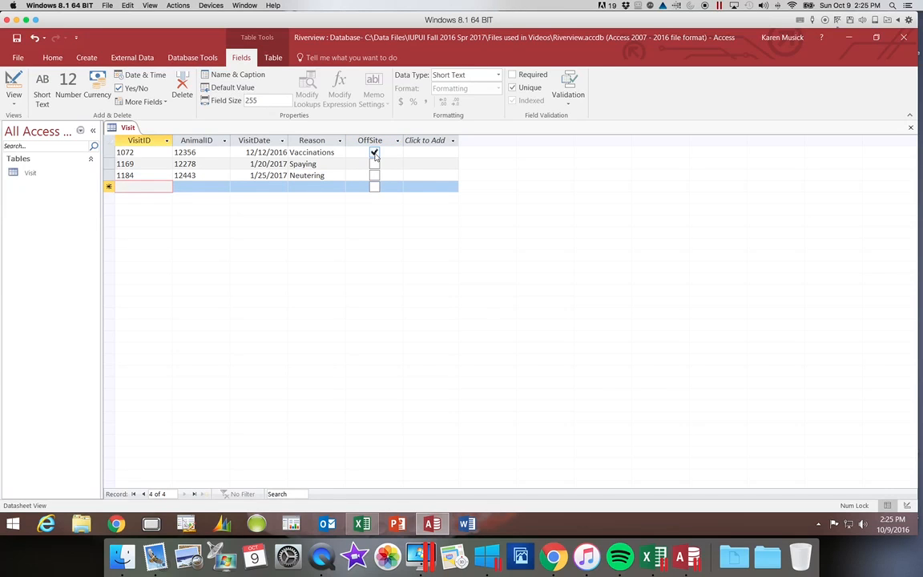
Step: Add a fourth record with VisitID 1016, AnimalID 12345, VisitDate 11/18/2016 and Reason Vaccinations, with OffSite checked
{"action": "type", "text": "1016"}
{"action": "key", "text": "Tab"}
{"action": "type", "text": "12345"}
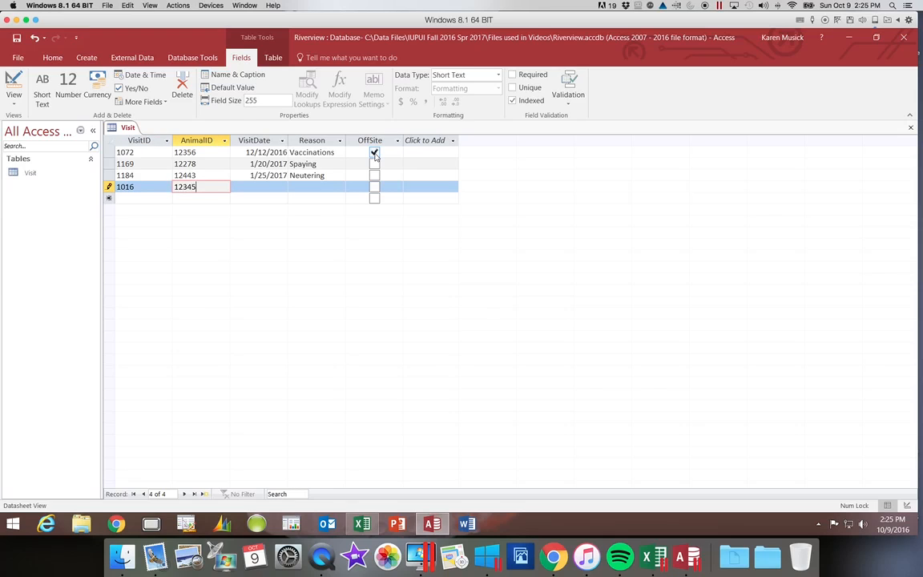
{"action": "key", "text": "Tab"}
{"action": "type", "text": "11"}
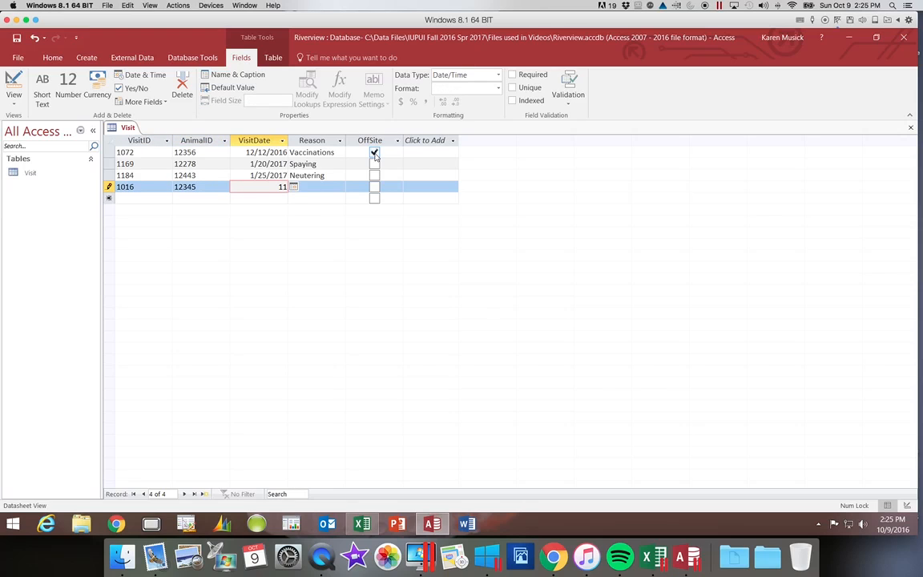
{"action": "type", "text": "/18/"}
{"action": "type", "text": "2016"}
{"action": "key", "text": "Tab"}
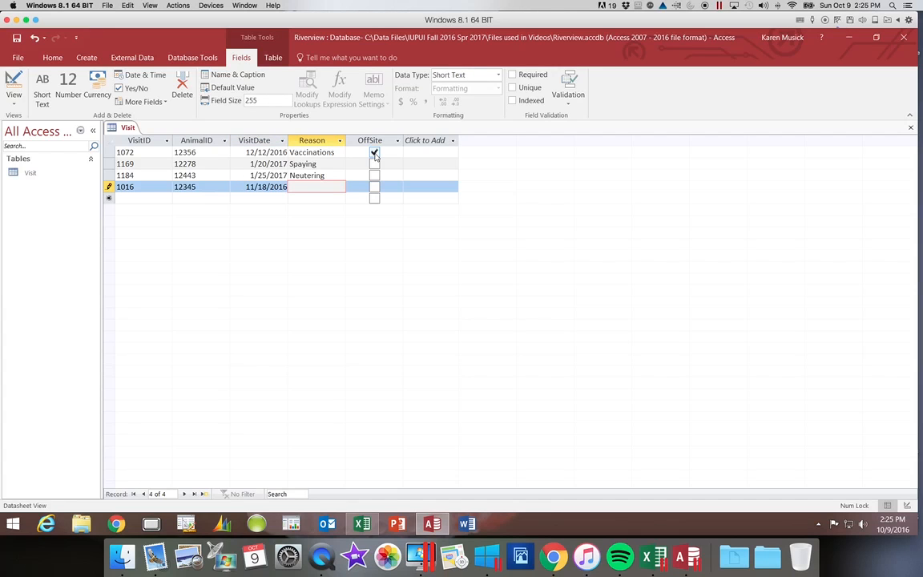
{"action": "type", "text": "Vaccinations"}
{"action": "key", "text": "Tab"}
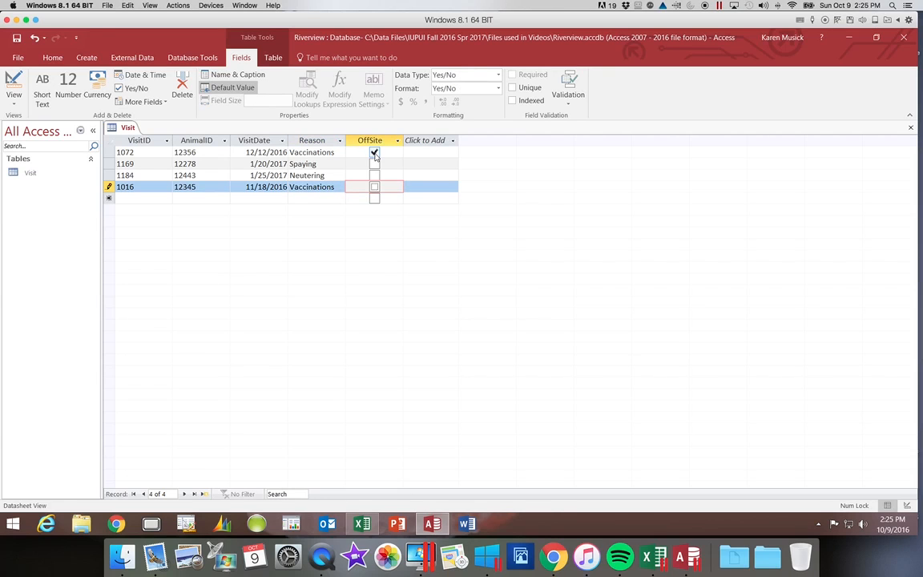
{"action": "key", "text": "space"}
{"action": "key", "text": "Tab"}
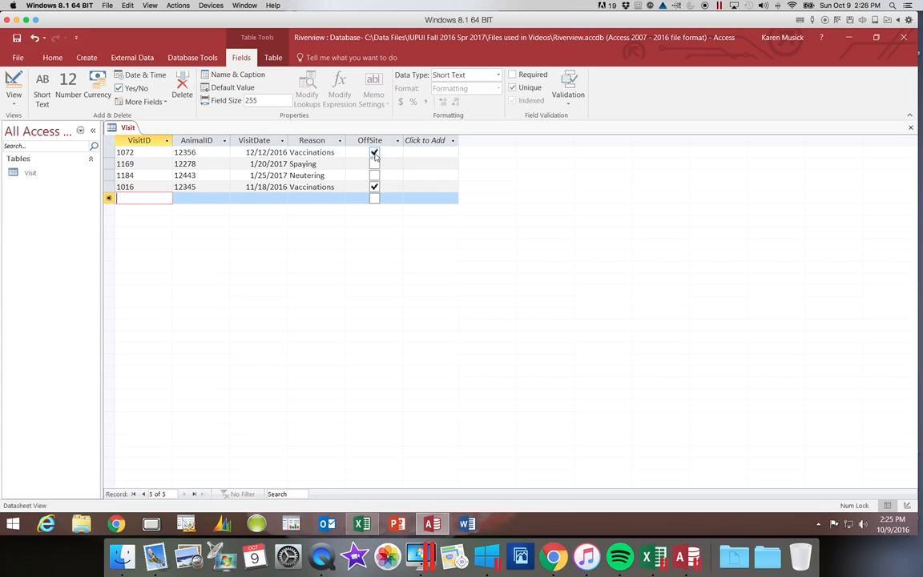
Step: Add a fifth record with VisitID 1196, AnimalID 12455, VisitDate 2/1/2017 and Reason Vaccinations, leaving OffSite unchecked
{"action": "type", "text": "1"}
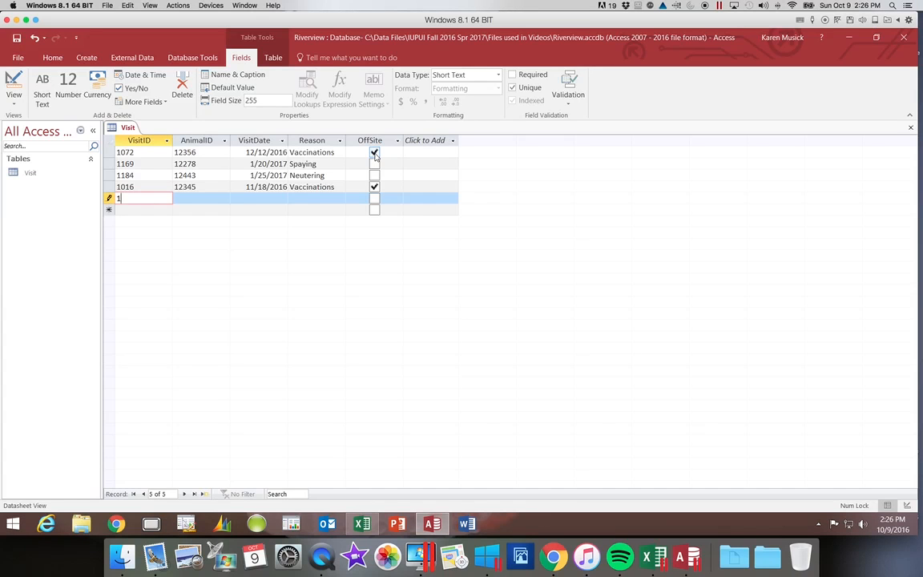
{"action": "type", "text": "196"}
{"action": "key", "text": "Tab"}
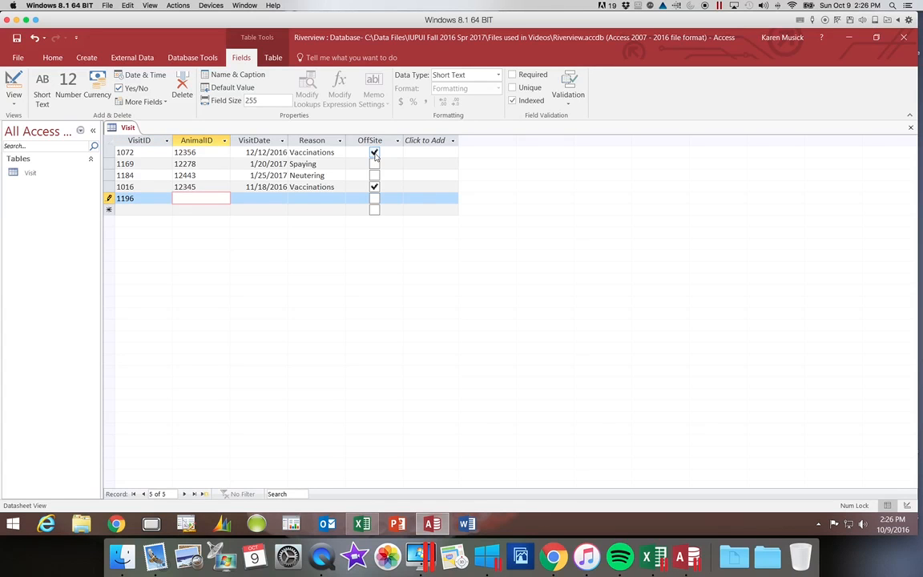
{"action": "type", "text": "12455"}
{"action": "key", "text": "Tab"}
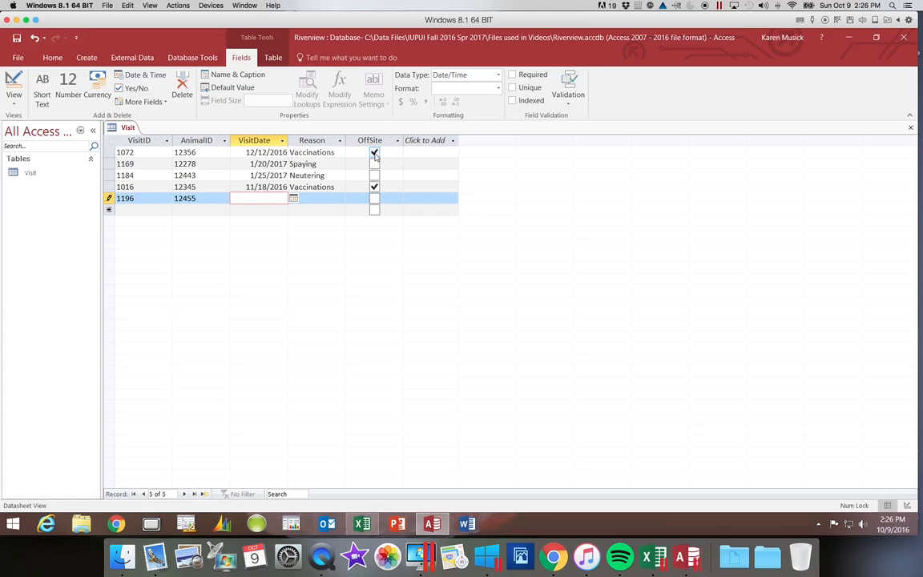
{"action": "type", "text": "2/1/17"}
{"action": "key", "text": "Tab"}
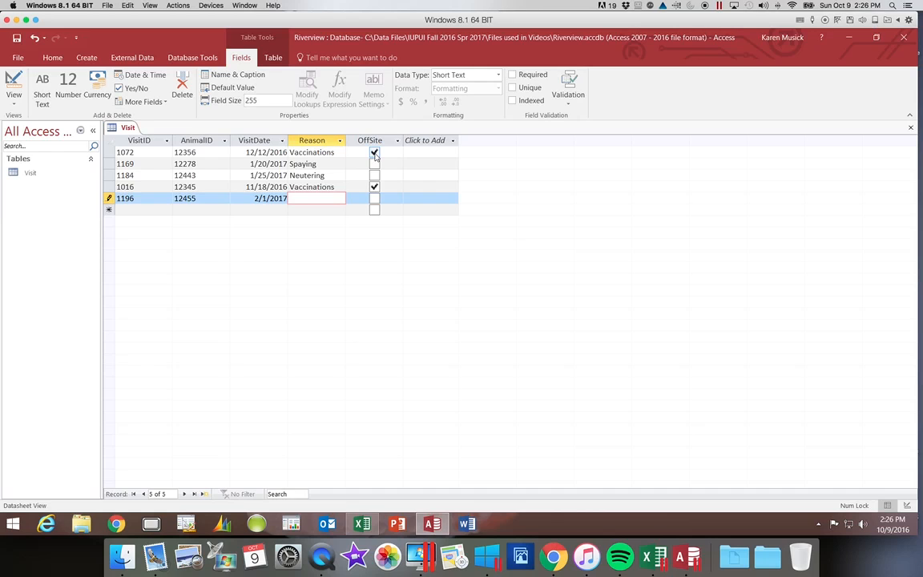
{"action": "type", "text": "Vaccinations"}
{"action": "key", "text": "Caps_Lock"}
{"action": "key", "text": "Caps_Lock"}
{"action": "key", "text": "Tab"}
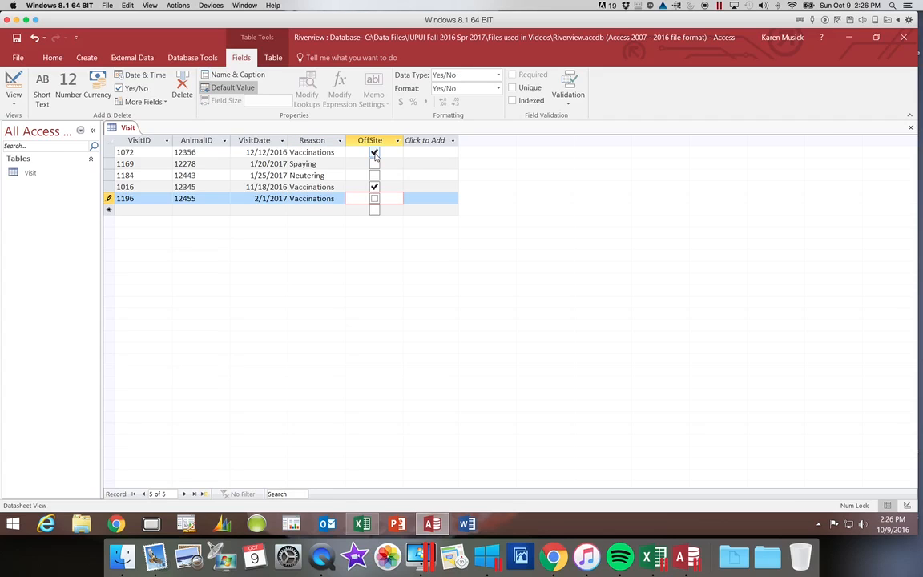
{"action": "key", "text": "Tab"}
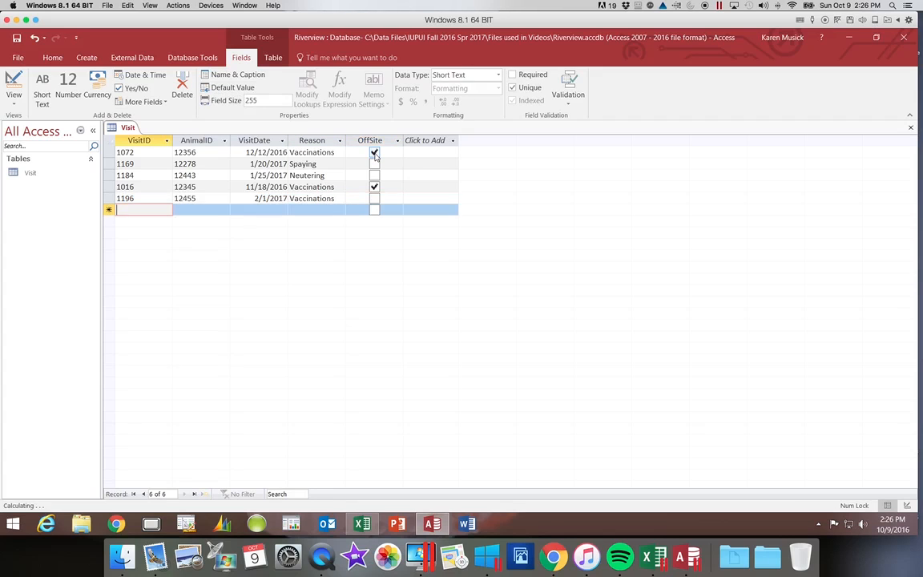
Step: Add a sixth record with VisitID 1098, AnimalID 12296, VisitDate 1/3/2017 and Reason Declawing, leaving OffSite unchecked
{"action": "type", "text": "1098"}
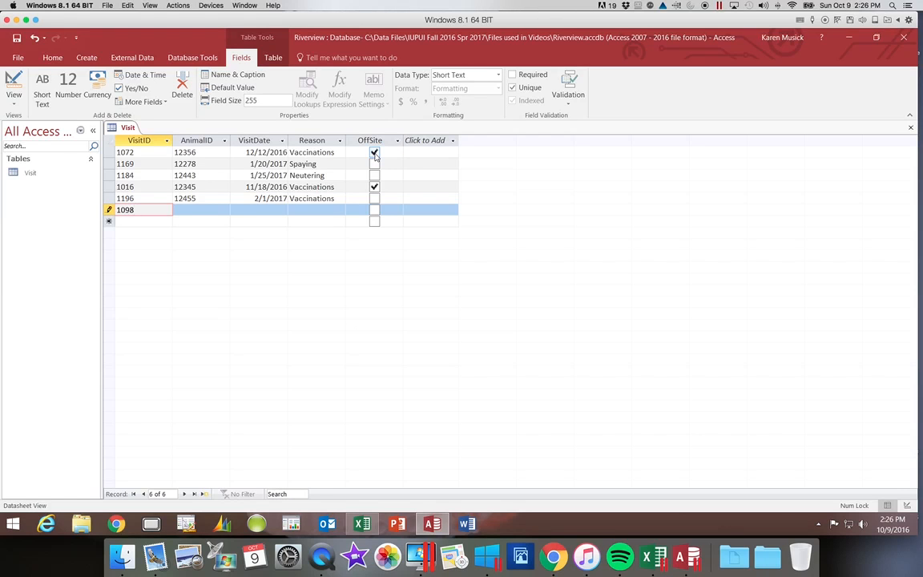
{"action": "key", "text": "Tab"}
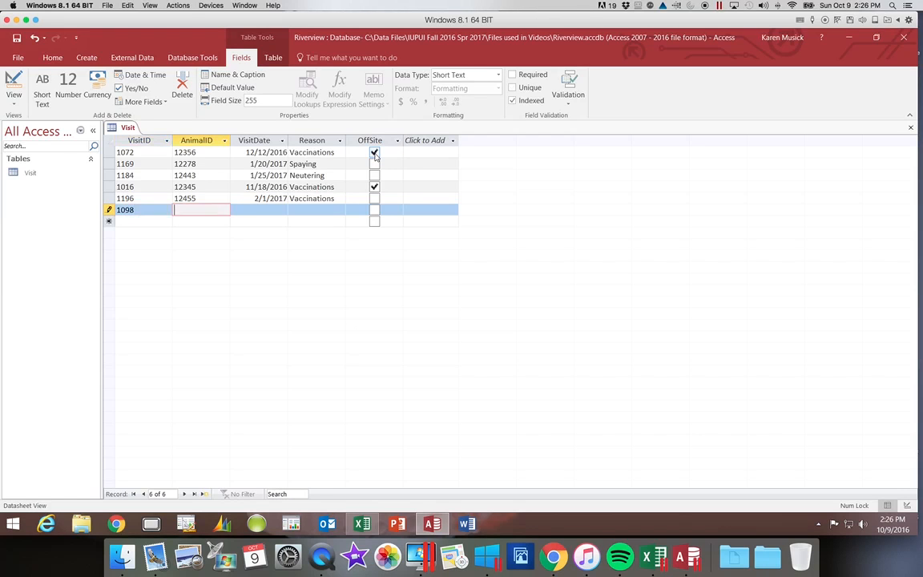
{"action": "type", "text": "12296"}
{"action": "key", "text": "Tab"}
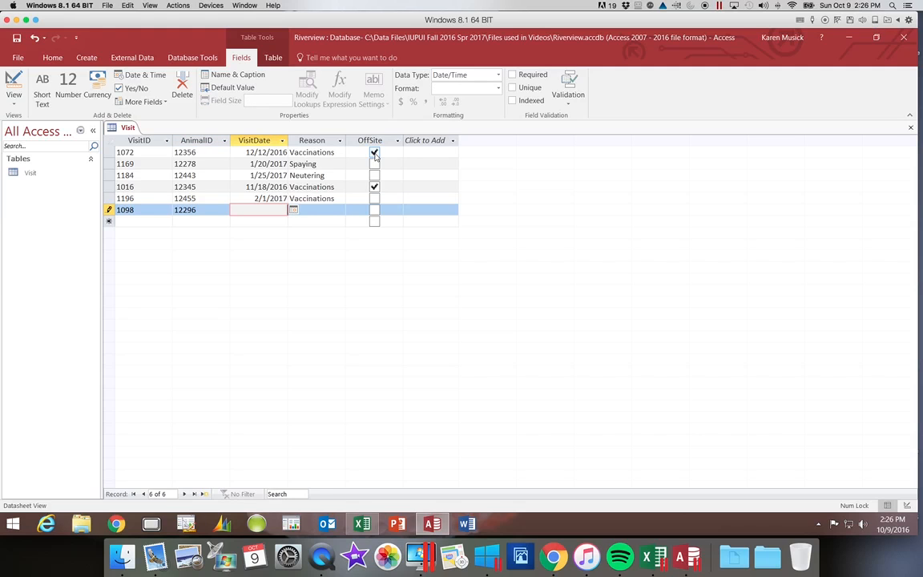
{"action": "type", "text": "1/3/"}
{"action": "type", "text": "17"}
{"action": "key", "text": "Tab"}
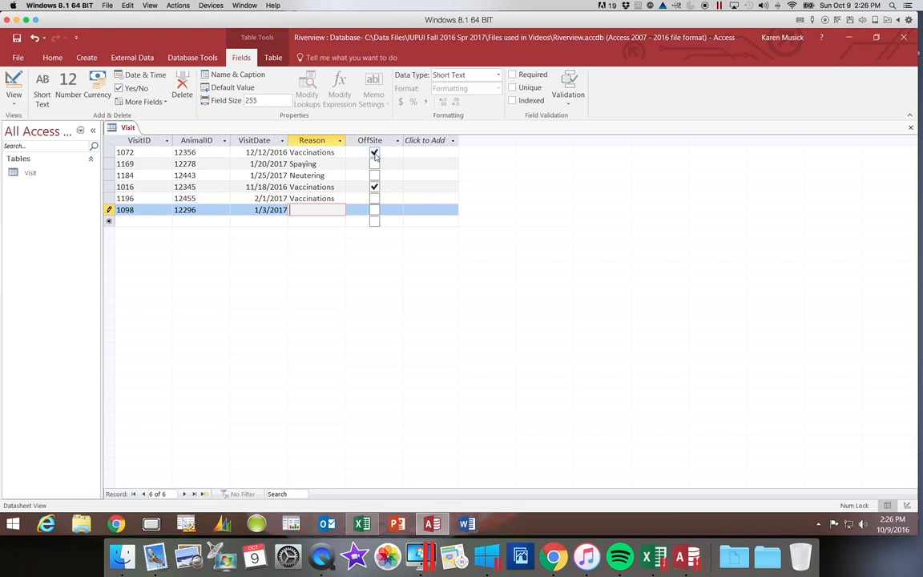
{"action": "type", "text": "Declawing"}
{"action": "key", "text": "Tab"}
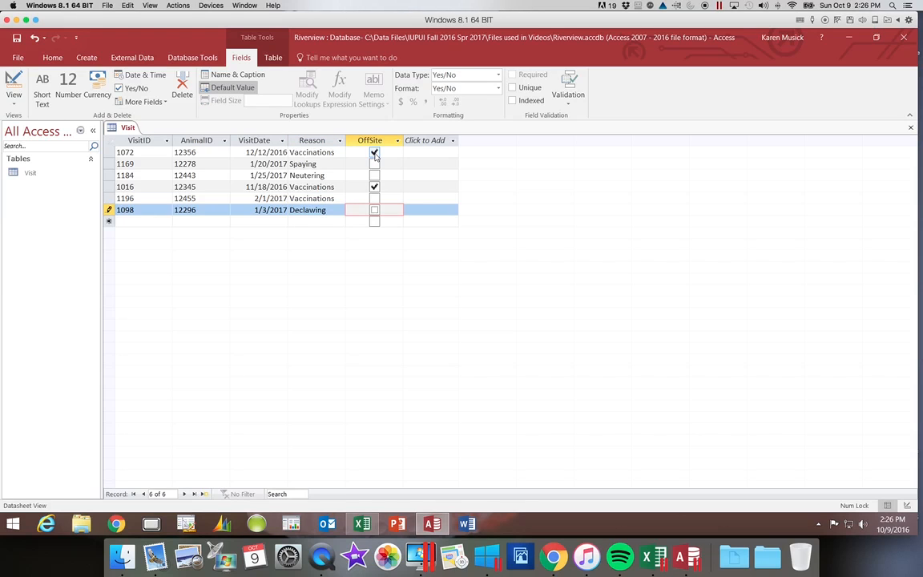
{"action": "key", "text": "Tab"}
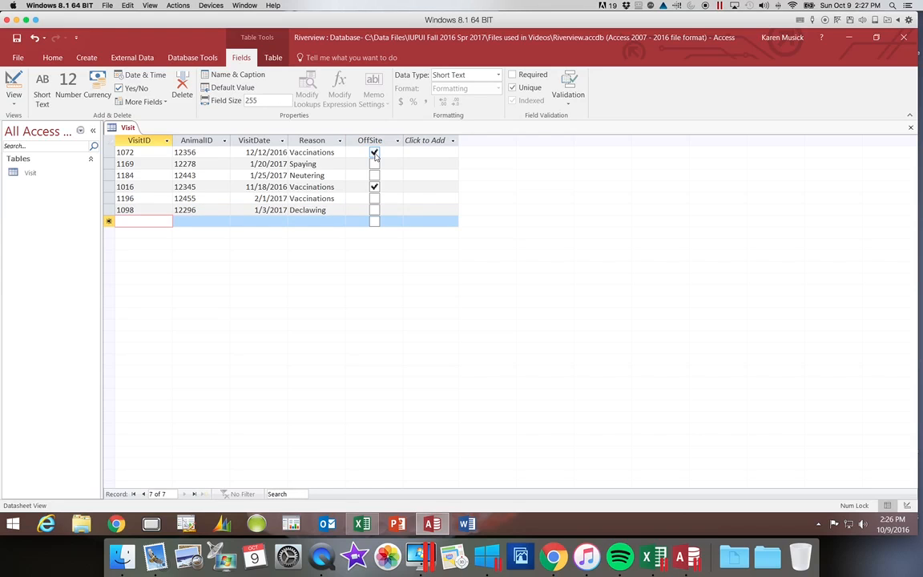
Step: Add a seventh record with VisitID 1178, AnimalID 12362, VisitDate 1/24/2017 and Reason "Injured leg and hoof", with OffSite checked
{"action": "type", "text": "1178"}
{"action": "key", "text": "Tab"}
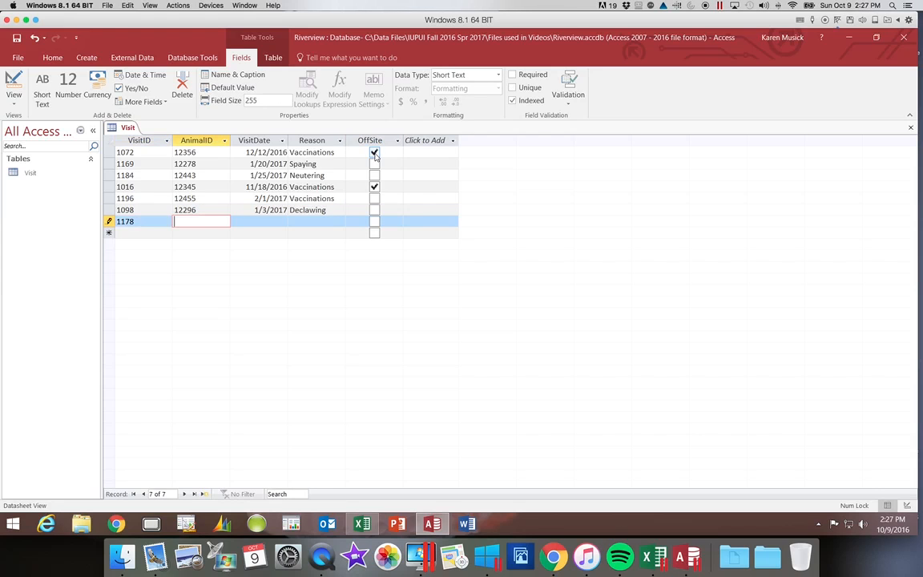
{"action": "type", "text": "12362"}
{"action": "key", "text": "Tab"}
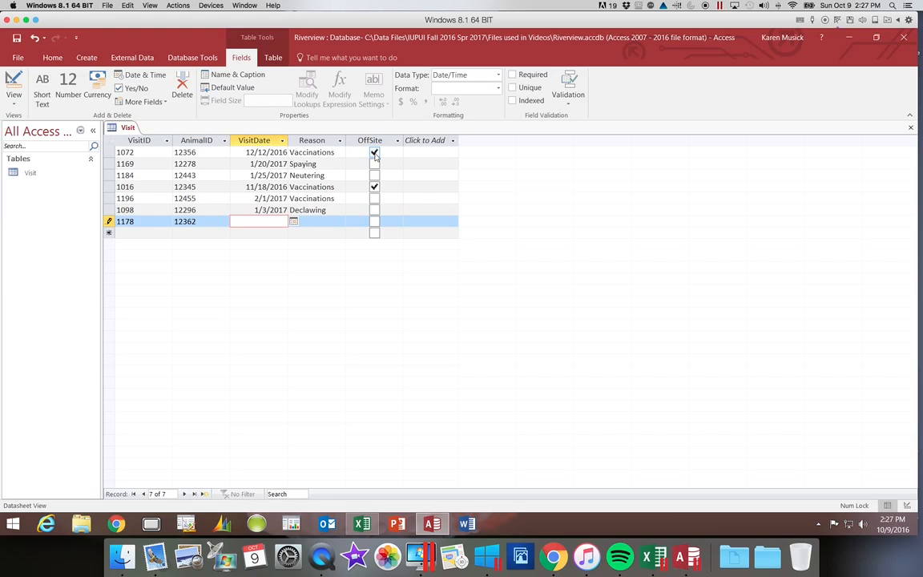
{"action": "type", "text": "1/24/17"}
{"action": "key", "text": "Tab"}
{"action": "type", "text": "Inj"}
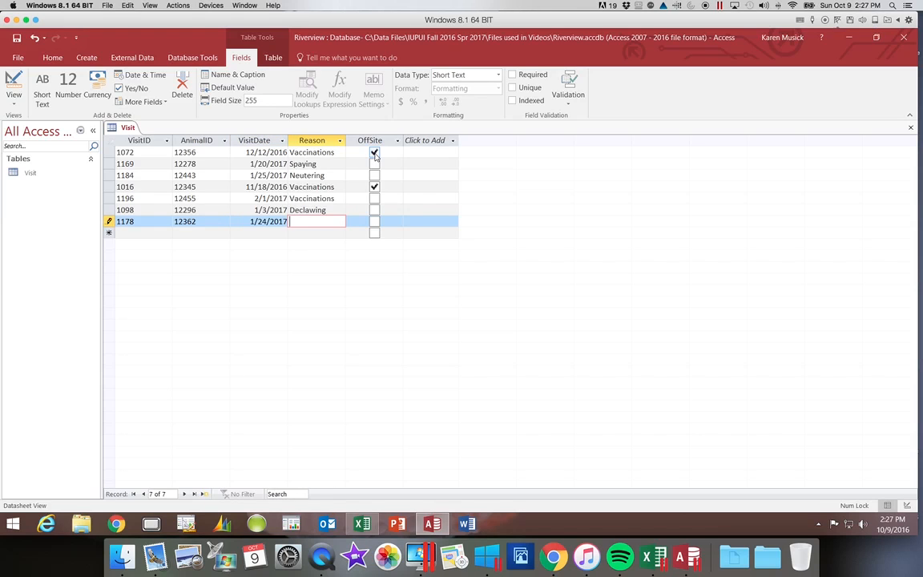
{"action": "type", "text": "ured leg"}
{"action": "type", "text": " and hoof"}
{"action": "key", "text": "Tab"}
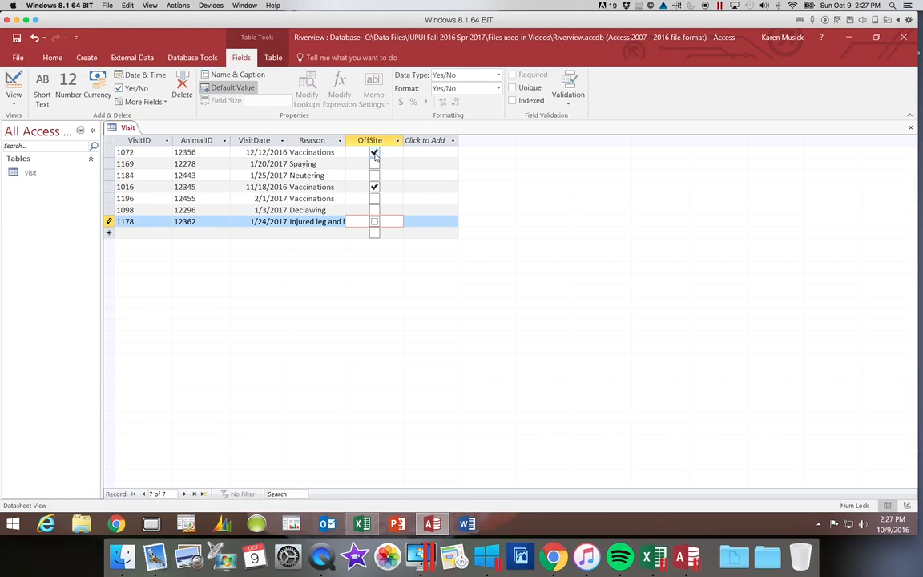
{"action": "key", "text": "space"}
{"action": "key", "text": "Tab"}
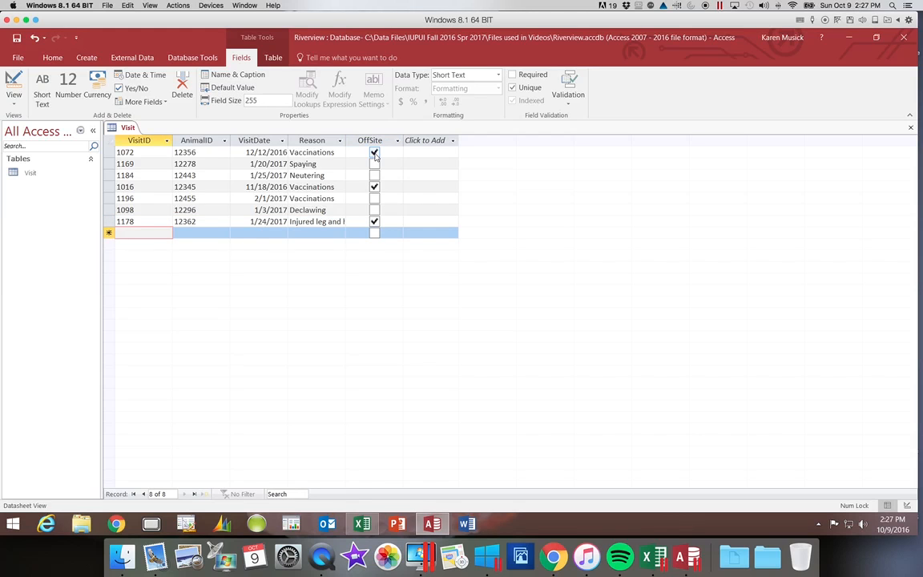
Step: Add an eighth record with VisitID 1044, AnimalID 12278, VisitDate 12/2/2016 and Reason Vaccinations, leaving OffSite unchecked
{"action": "type", "text": "1044"}
{"action": "key", "text": "Tab"}
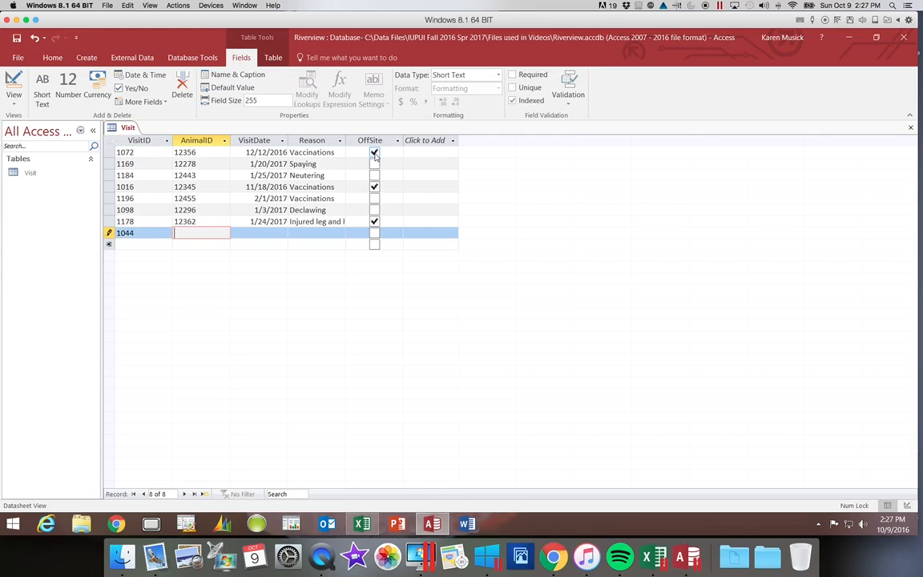
{"action": "type", "text": "12278"}
{"action": "key", "text": "Tab"}
{"action": "type", "text": "12/2/2016"}
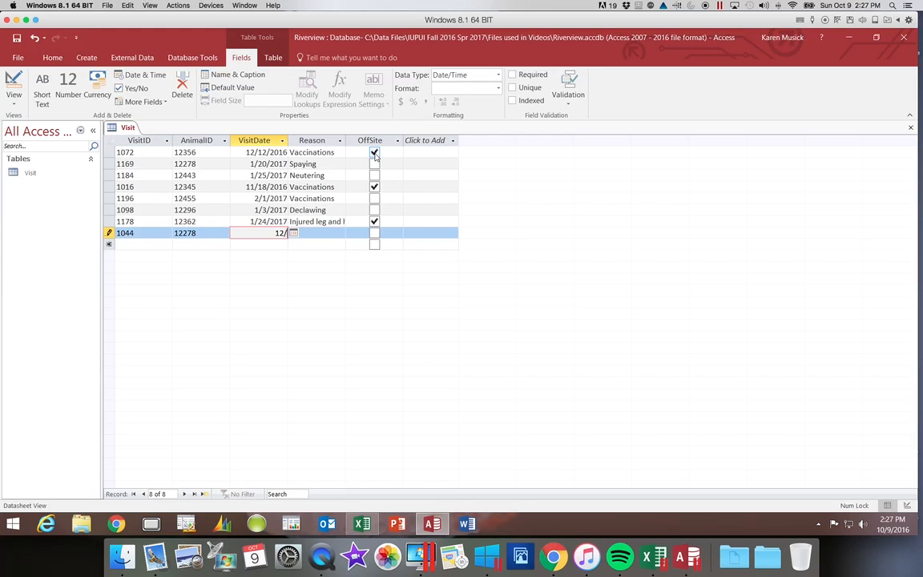
{"action": "key", "text": "Tab"}
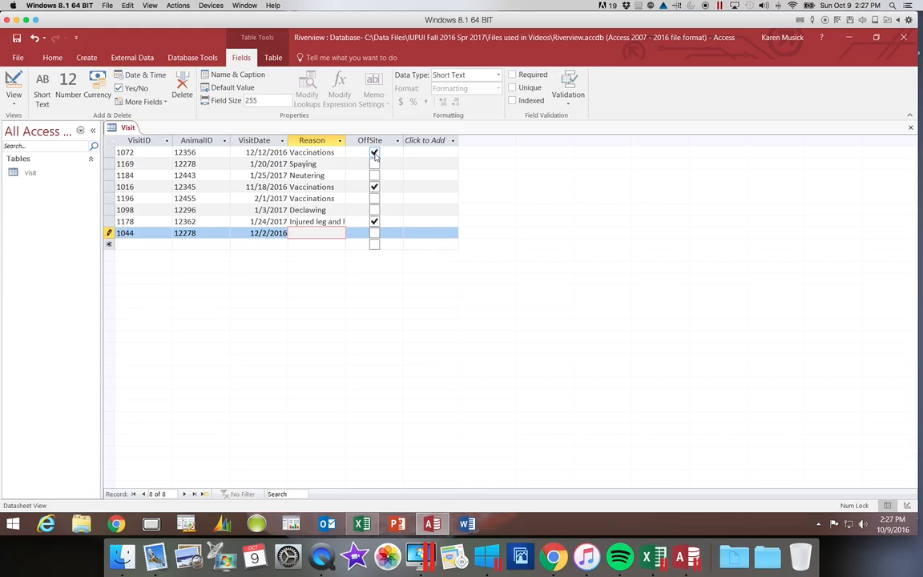
{"action": "type", "text": "Vaccinations"}
{"action": "key", "text": "Tab"}
{"action": "key", "text": "Tab"}
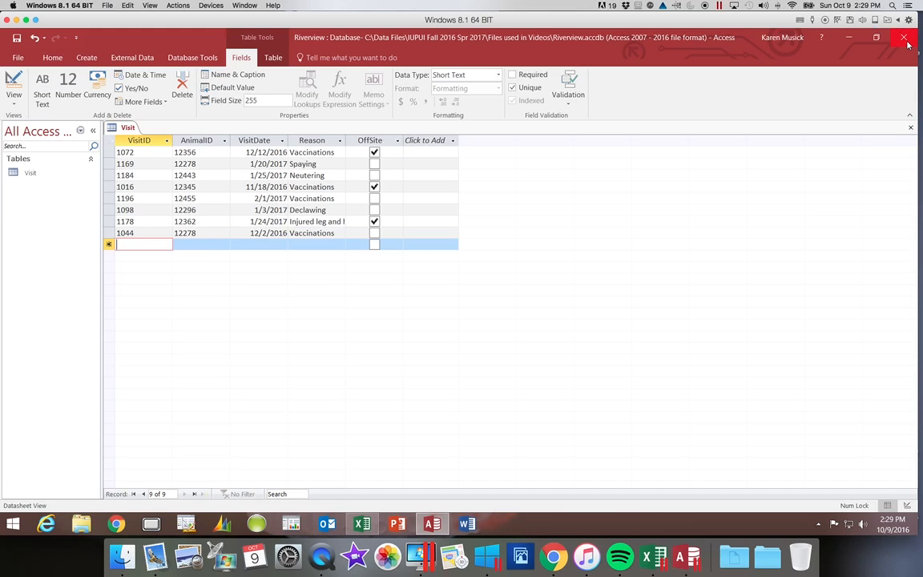
Step: Close the Visit table and reopen it in Datasheet view so its records are sorted by VisitID
{"action": "left_click", "coordinate": [909, 130]}
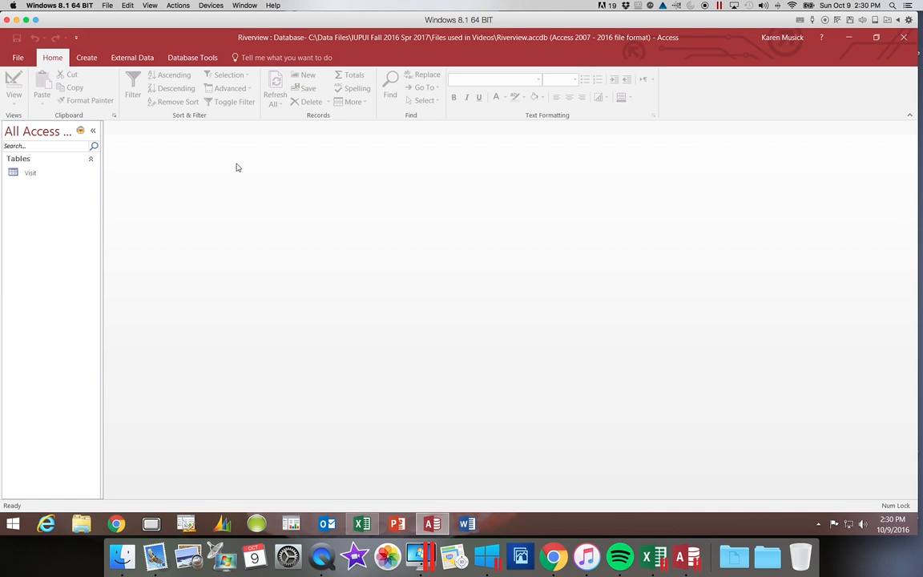
{"action": "left_click", "coordinate": [30, 177]}
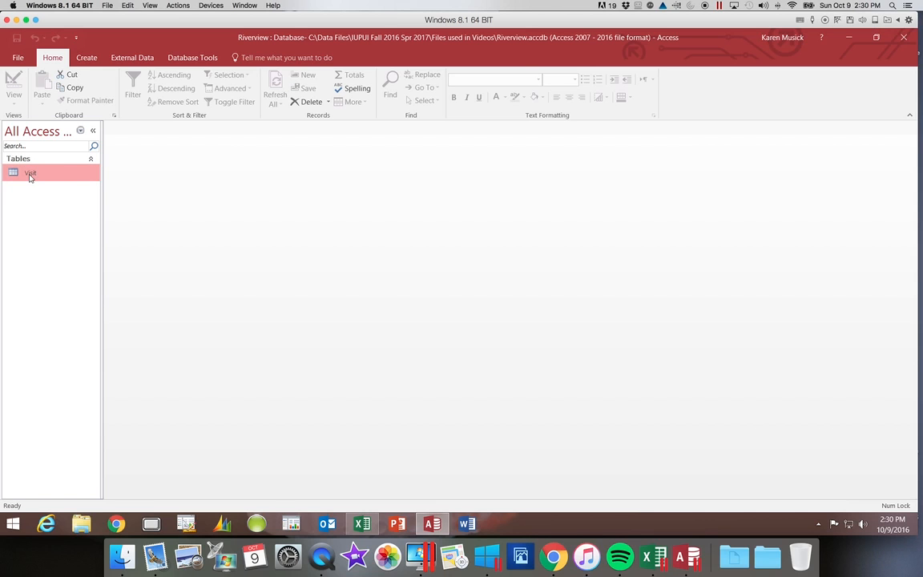
{"action": "double_click", "coordinate": [30, 176]}
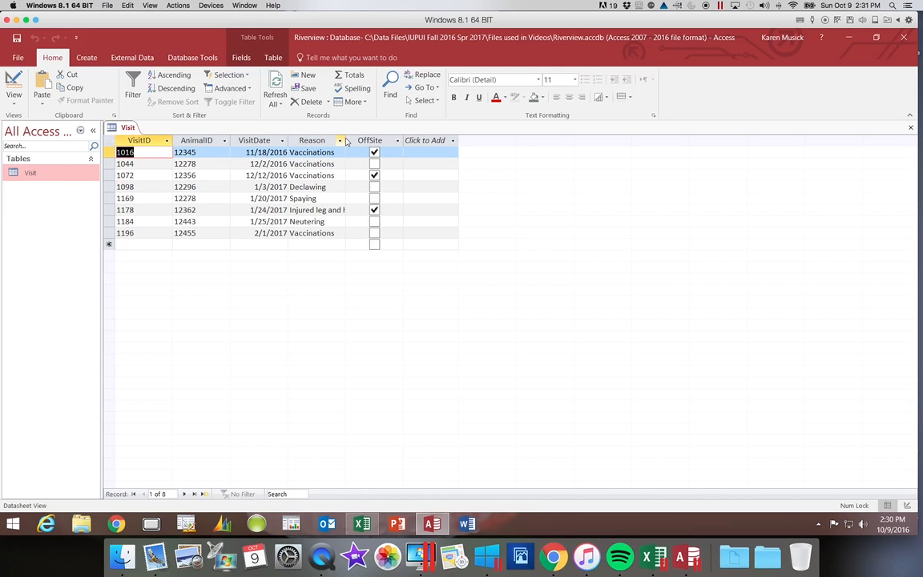
Step: Widen the Reason column slightly and view its column width setting without changing it
{"action": "left_click_drag", "start_coordinate": [345, 141], "coordinate": [345, 142]}
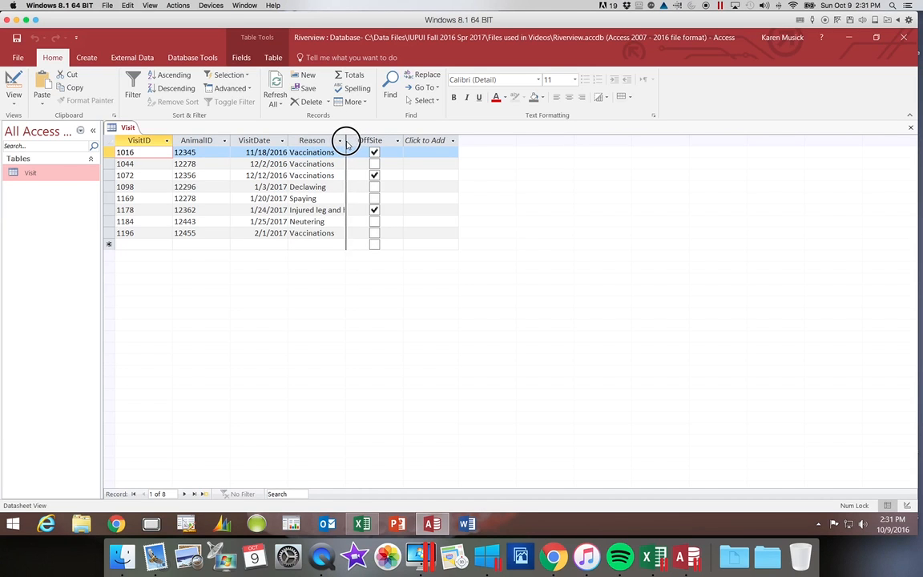
{"action": "left_click_drag", "start_coordinate": [345, 142], "coordinate": [349, 140]}
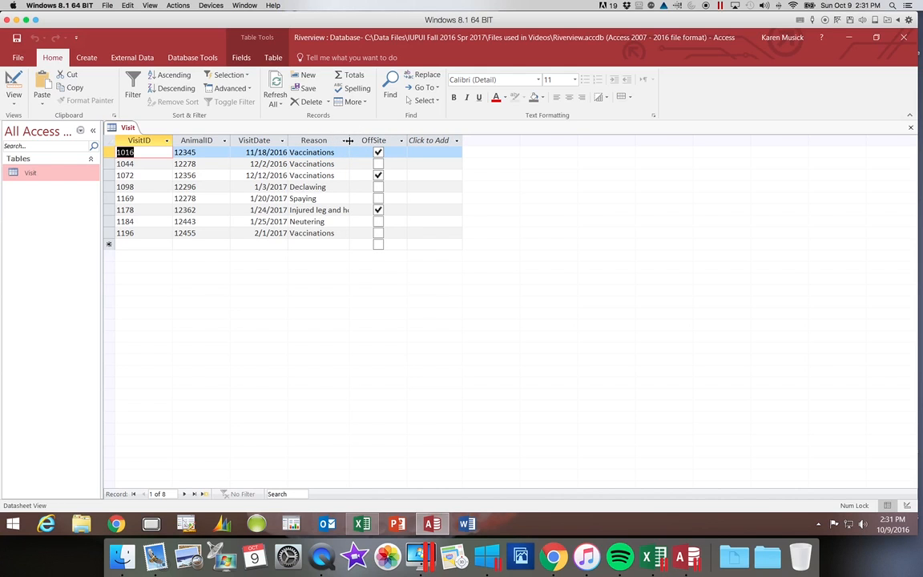
{"action": "left_click", "coordinate": [317, 141]}
{"action": "right_click", "coordinate": [325, 144]}
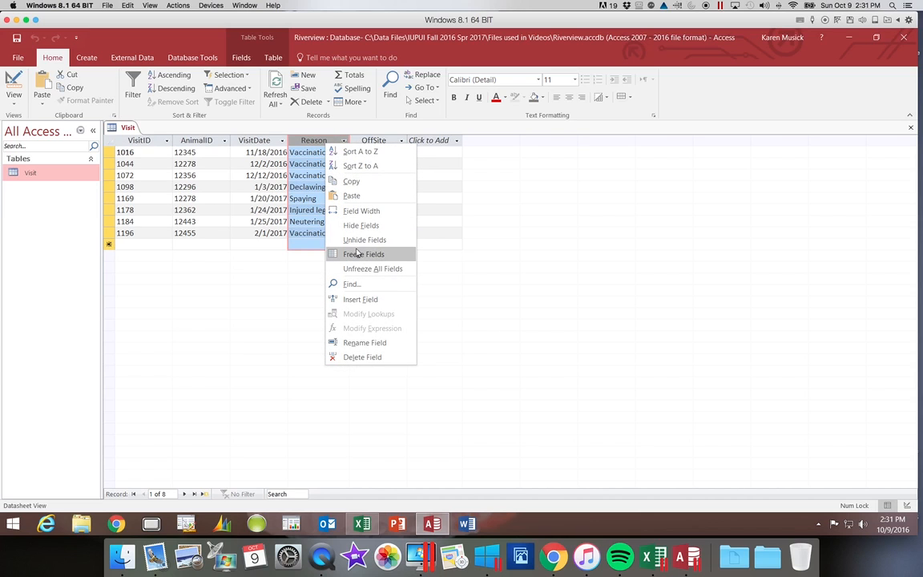
{"action": "left_click", "coordinate": [362, 211]}
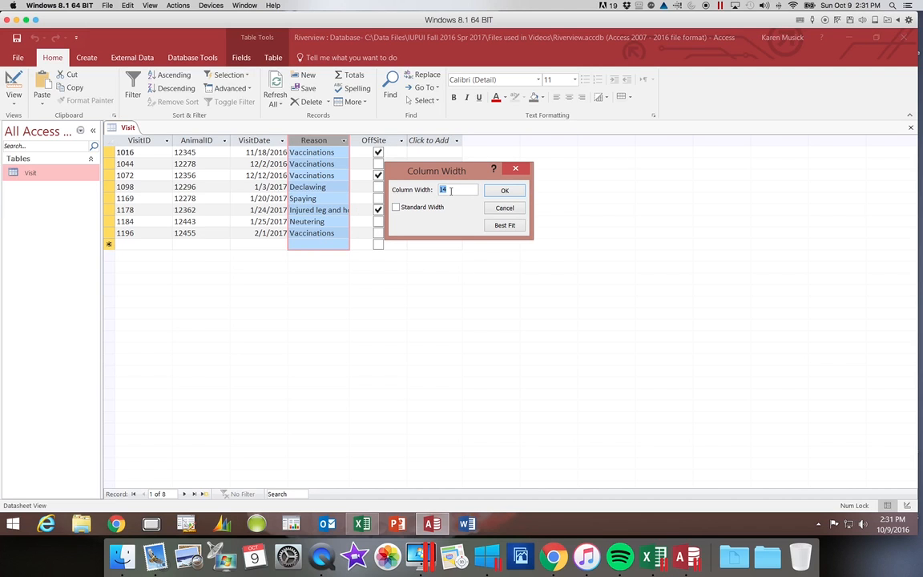
{"action": "left_click", "coordinate": [495, 210]}
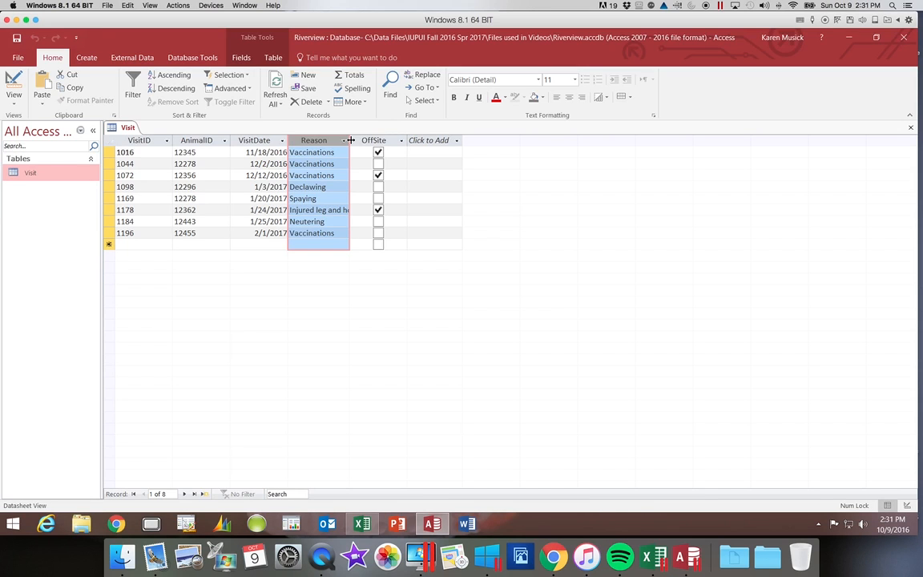
Step: Resize the Reason column to best fit so its longest entry is fully shown
{"action": "double_click", "coordinate": [350, 140]}
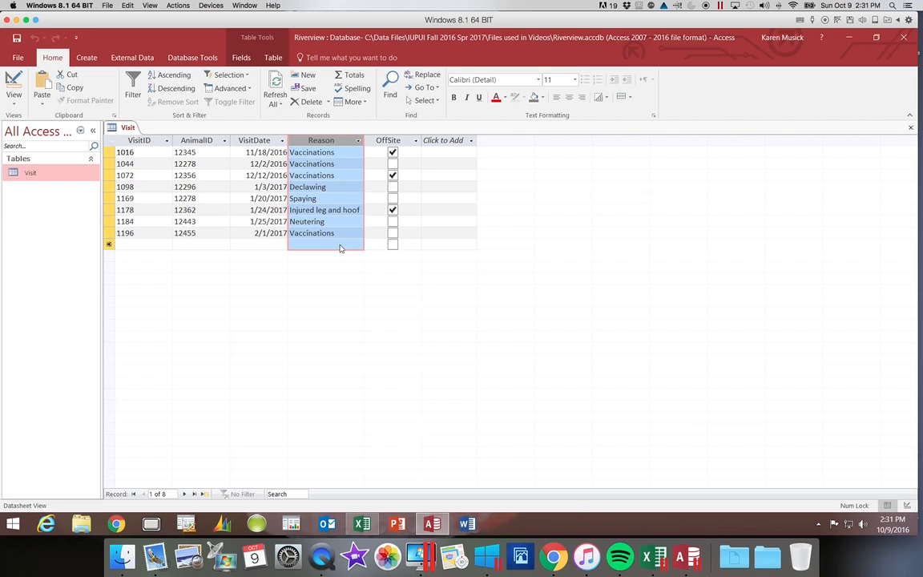
{"action": "right_click", "coordinate": [339, 145]}
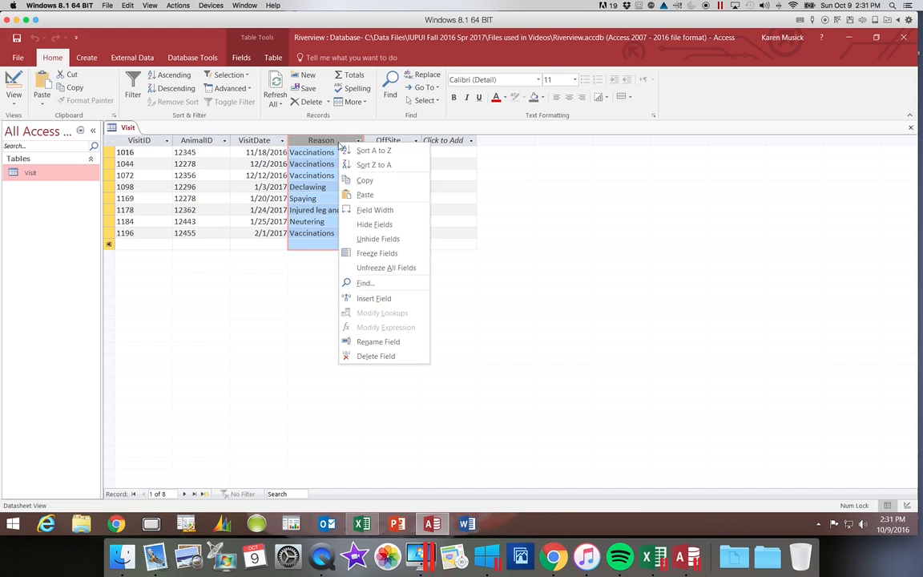
{"action": "left_click", "coordinate": [373, 209]}
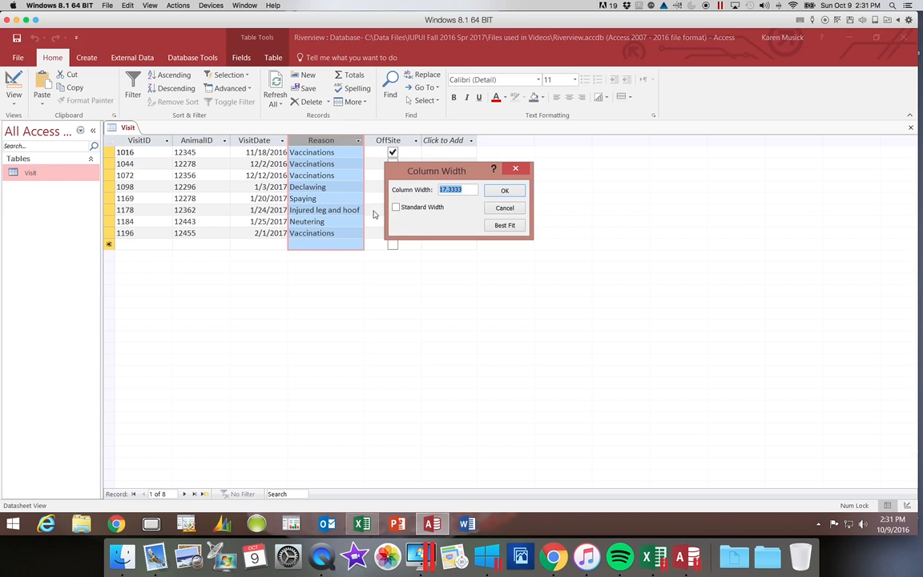
{"action": "left_click", "coordinate": [504, 225]}
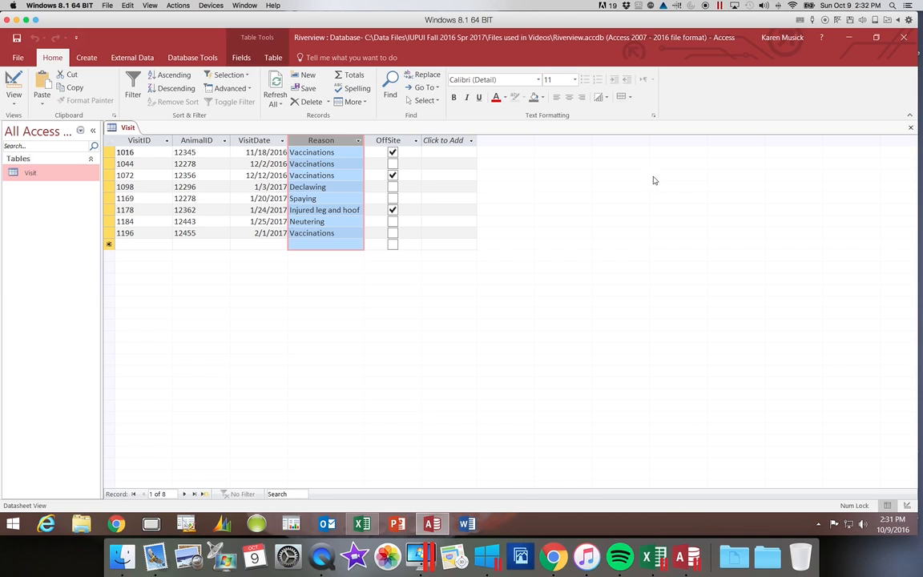
Step: Close and reopen the Visit table without keeping its layout changes, and refit the Reason column to its longest entry
{"action": "left_click", "coordinate": [911, 129]}
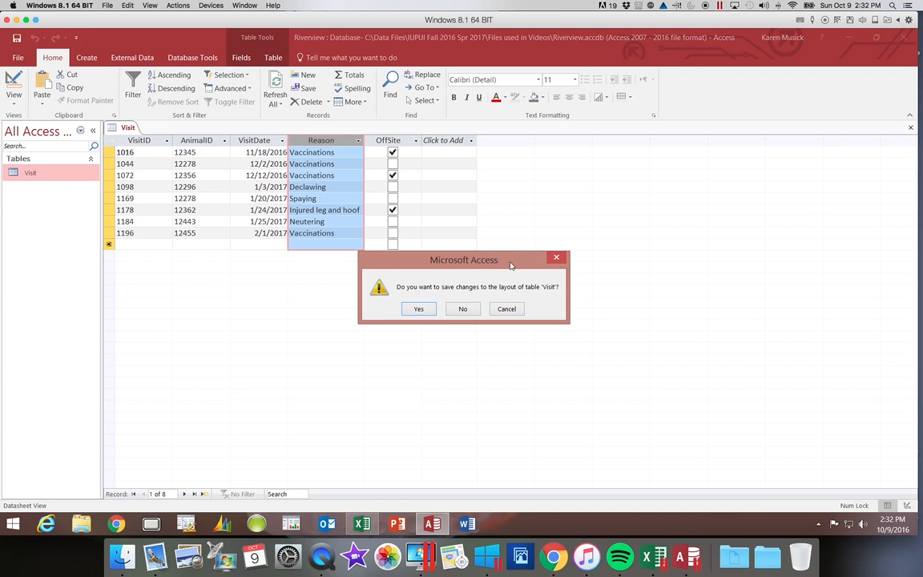
{"action": "left_click", "coordinate": [420, 311]}
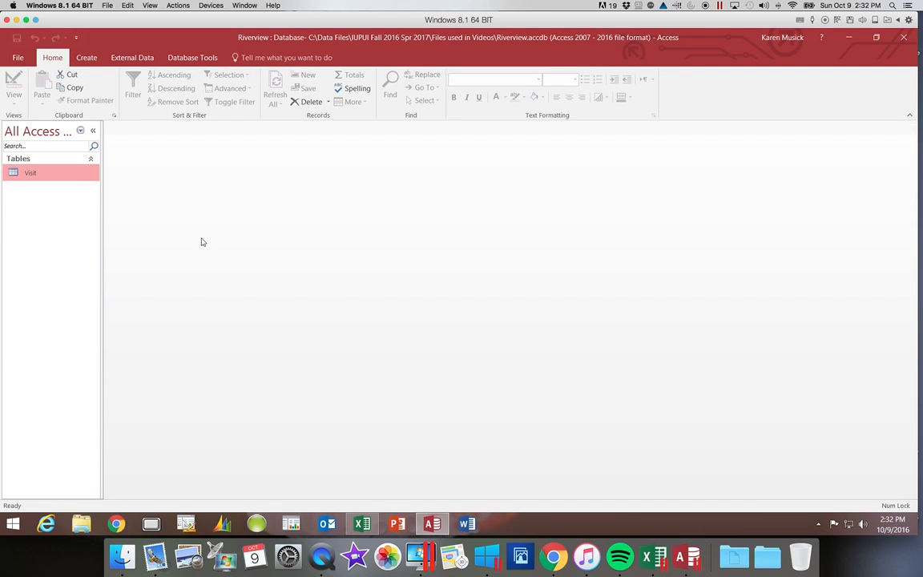
{"action": "double_click", "coordinate": [70, 176]}
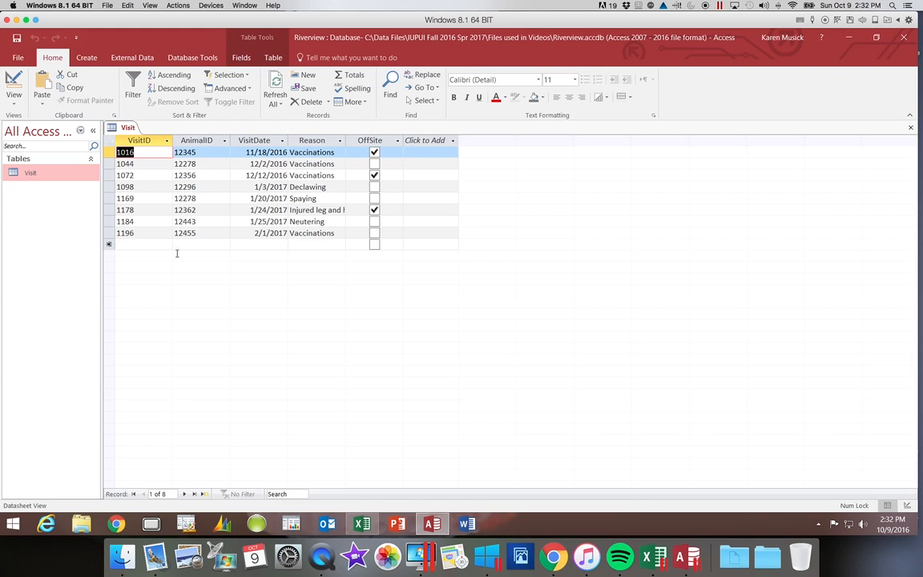
{"action": "double_click", "coordinate": [345, 140]}
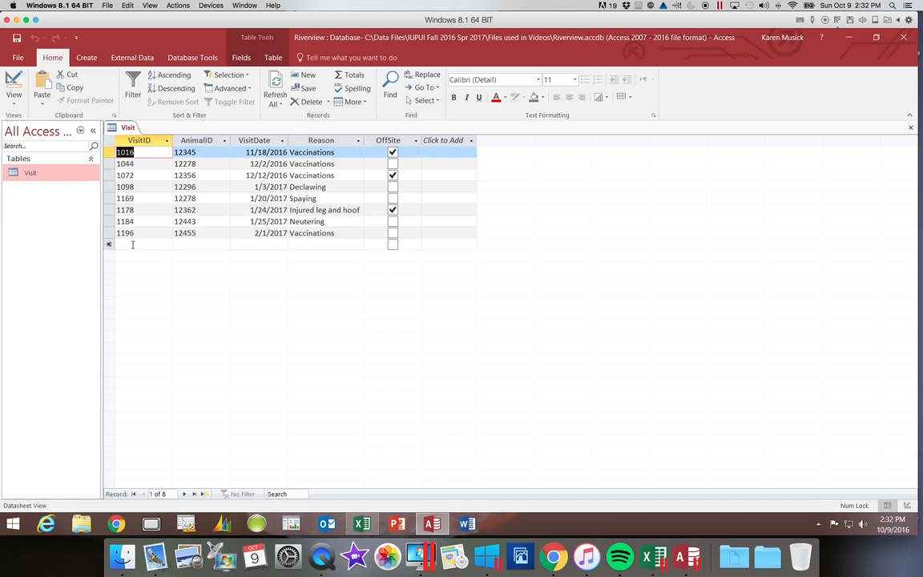
Step: Add a Visit record with VisitID 1036, AnimalID 12294, VisitDate 11/29/2016 and Reason Declawing, leaving OffSite unchecked
{"action": "left_click", "coordinate": [133, 245]}
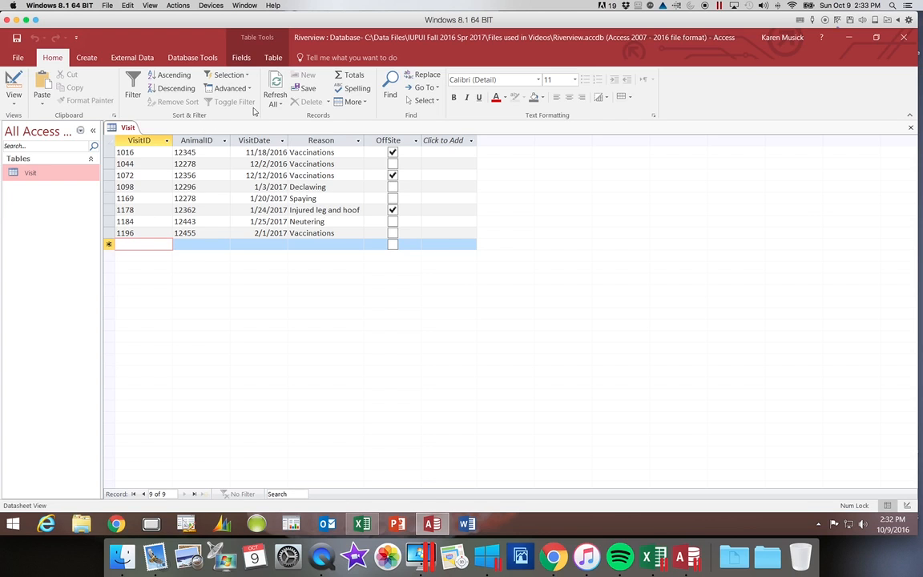
{"action": "left_click", "coordinate": [250, 62]}
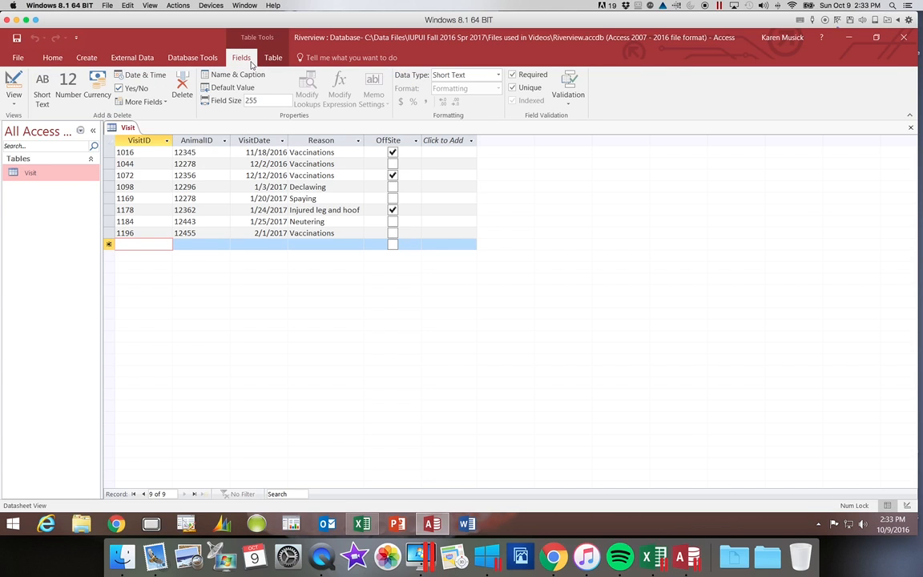
{"action": "left_click", "coordinate": [60, 60]}
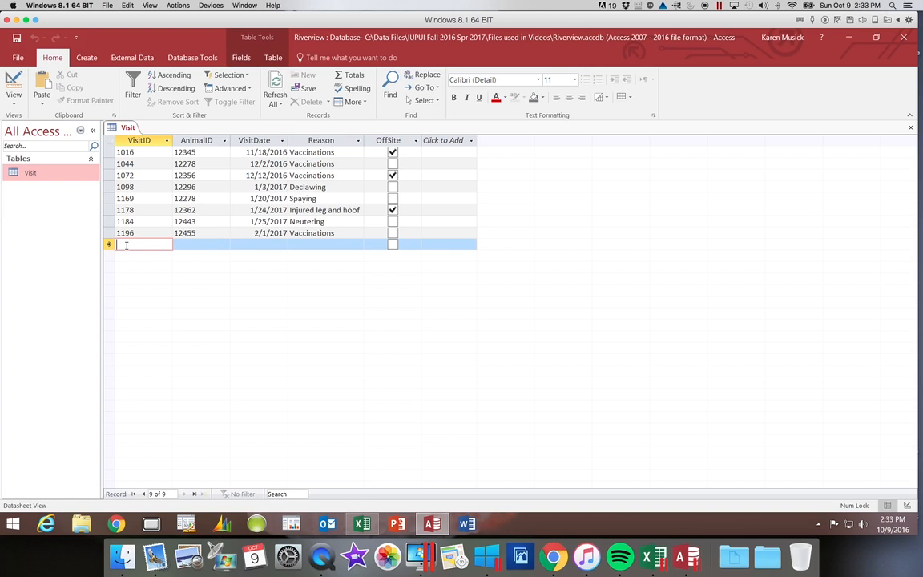
{"action": "type", "text": "1"}
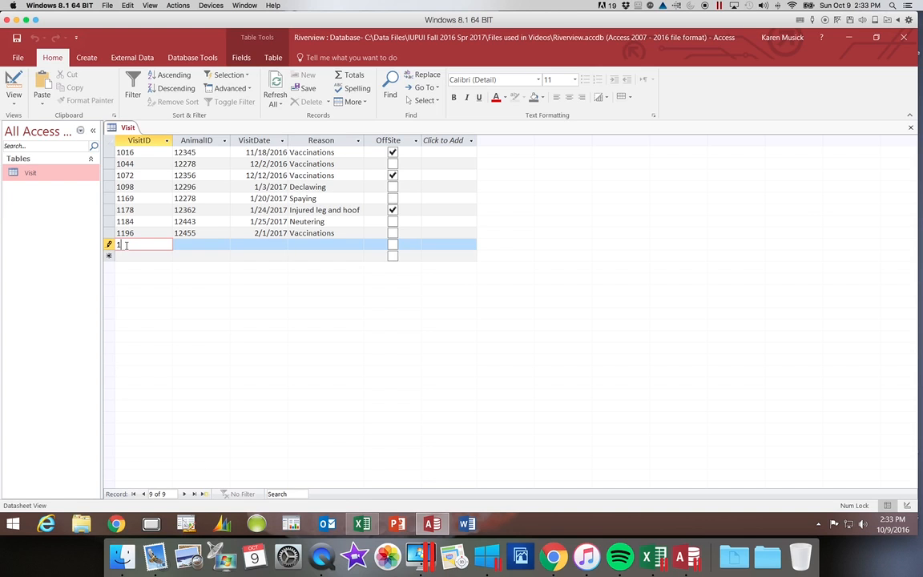
{"action": "type", "text": "036"}
{"action": "key", "text": "Tab"}
{"action": "type", "text": "1"}
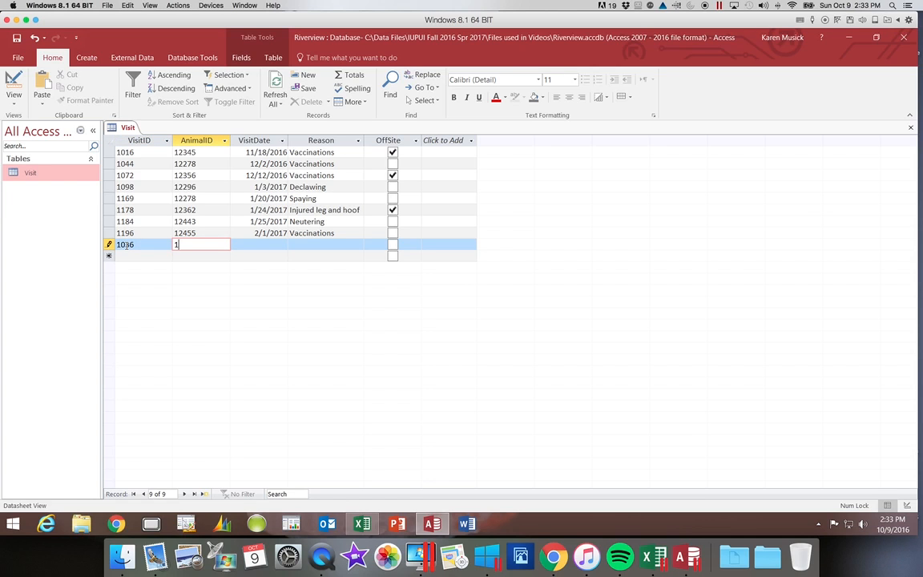
{"action": "type", "text": "2294"}
{"action": "key", "text": "Tab"}
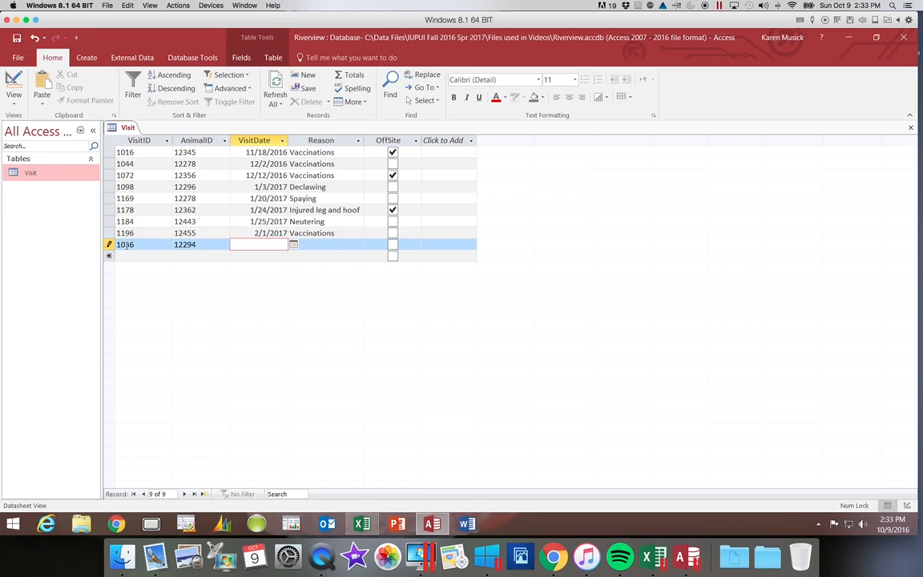
{"action": "type", "text": "11/29/16"}
{"action": "key", "text": "Tab"}
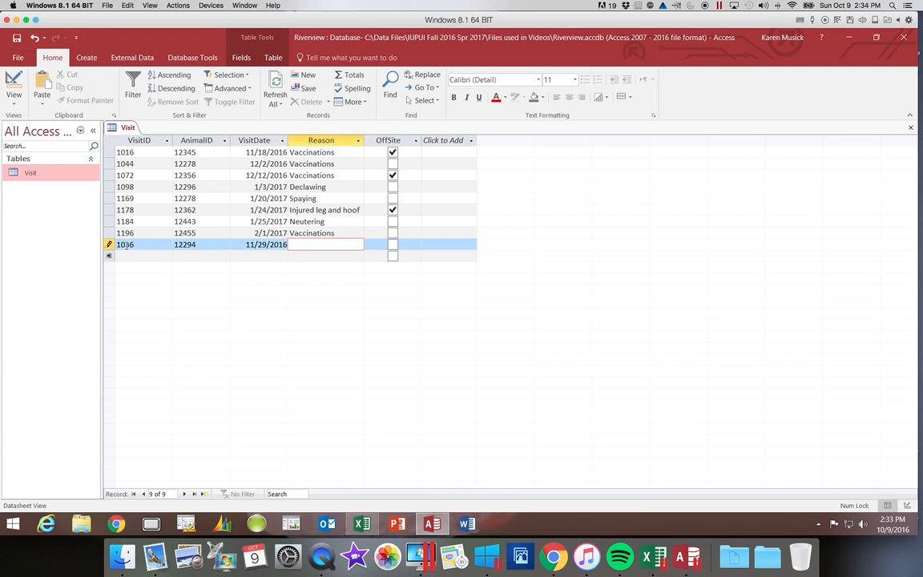
{"action": "type", "text": "Declawing"}
{"action": "key", "text": "Tab"}
{"action": "key", "text": "Tab"}
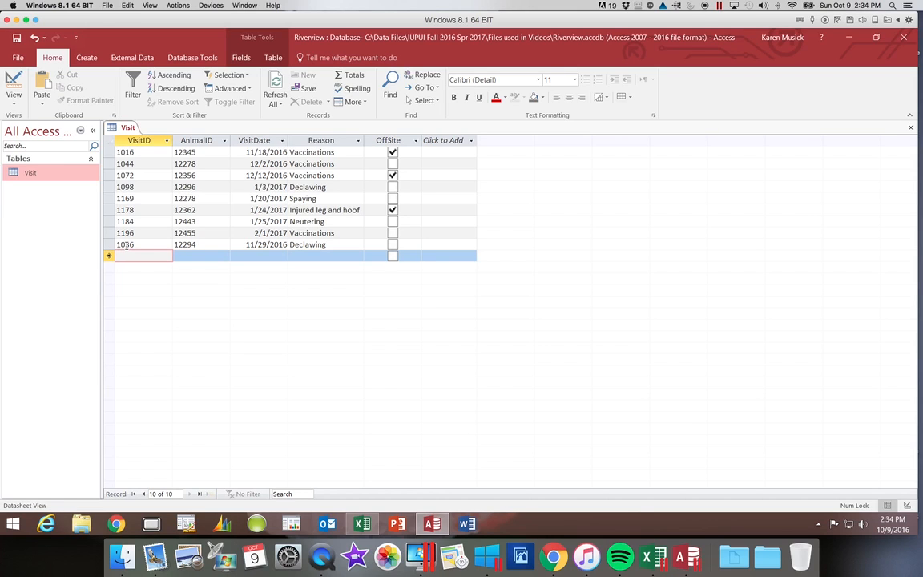
Step: Add a Visit record with VisitID 1152, AnimalID 12318, VisitDate 1/13/2017 and Reason Not eating, leaving OffSite unchecked
{"action": "type", "text": "1152"}
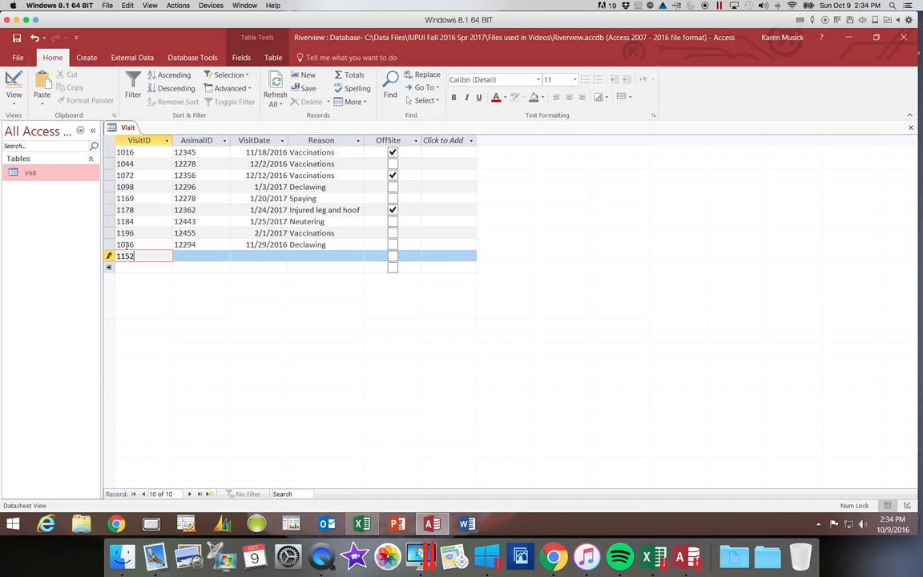
{"action": "key", "text": "Tab"}
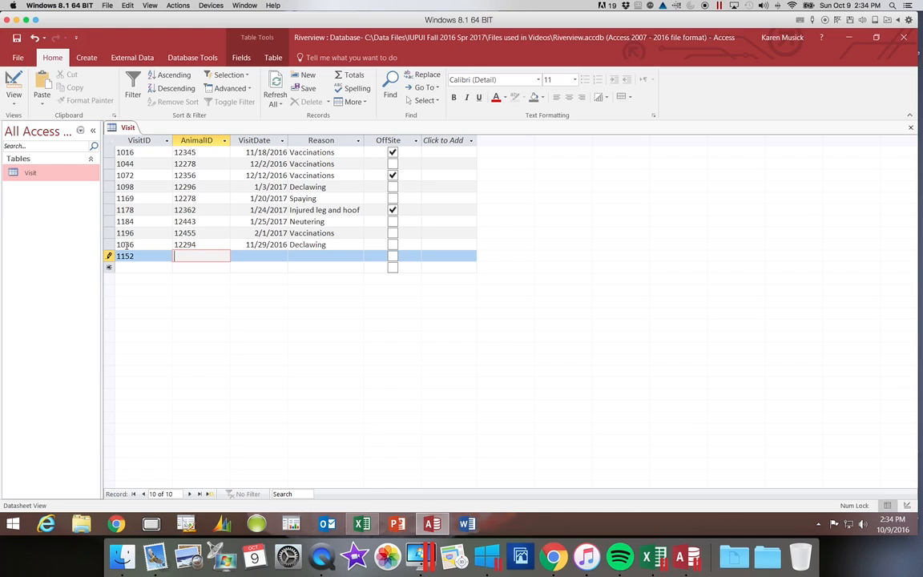
{"action": "type", "text": "12318"}
{"action": "key", "text": "Tab"}
{"action": "type", "text": "1"}
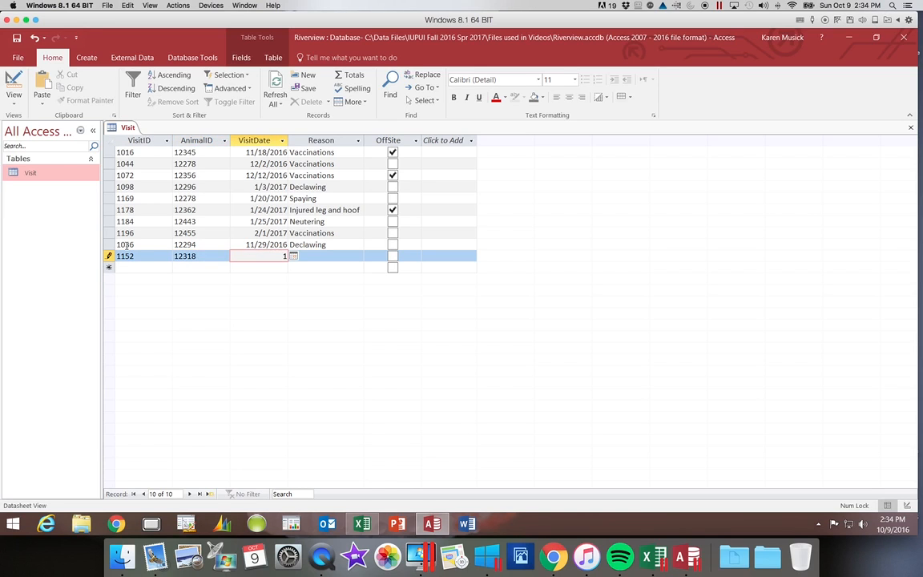
{"action": "type", "text": "/13/2017"}
{"action": "key", "text": "Tab"}
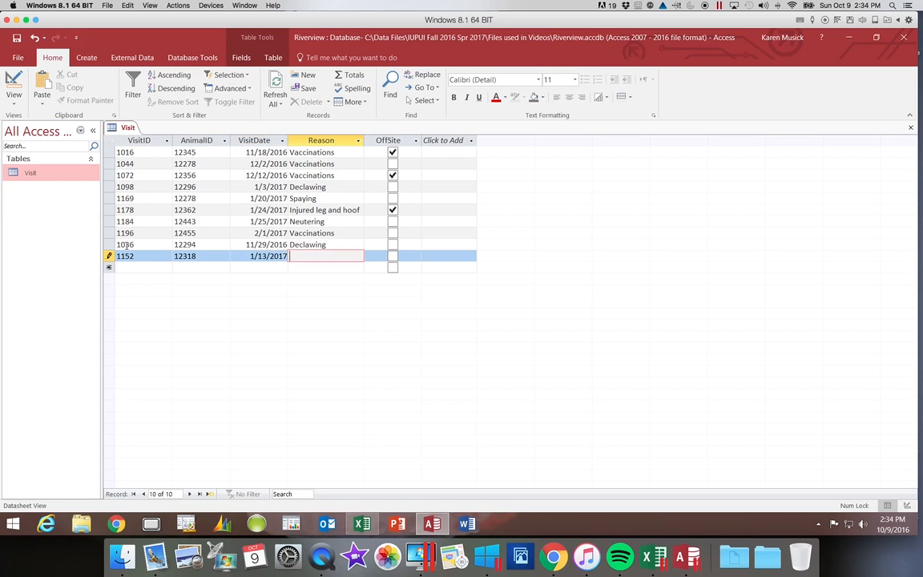
{"action": "type", "text": "Not eating"}
{"action": "key", "text": "Tab"}
{"action": "key", "text": "Tab"}
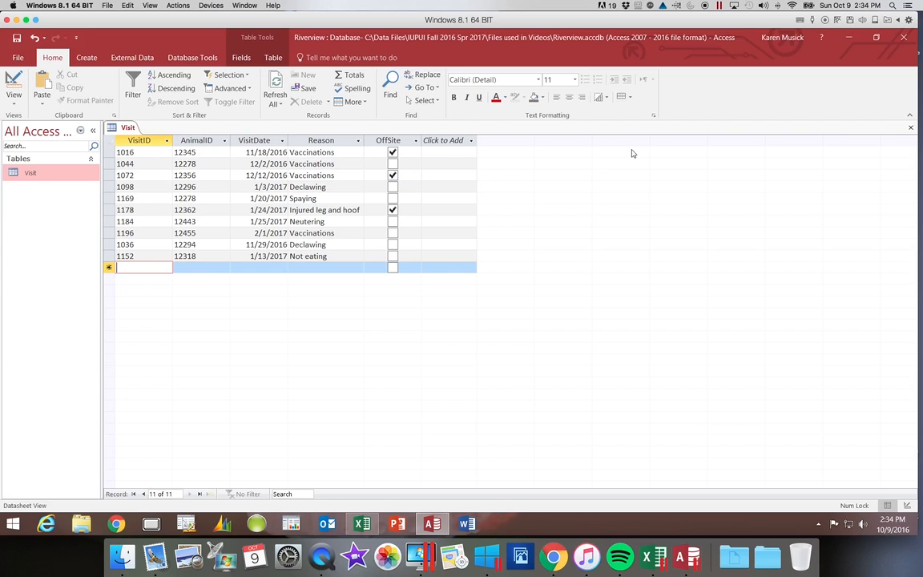
Step: Close the Visit table and reopen it in Datasheet view to re-sort the two added records by VisitID
{"action": "left_click", "coordinate": [910, 128]}
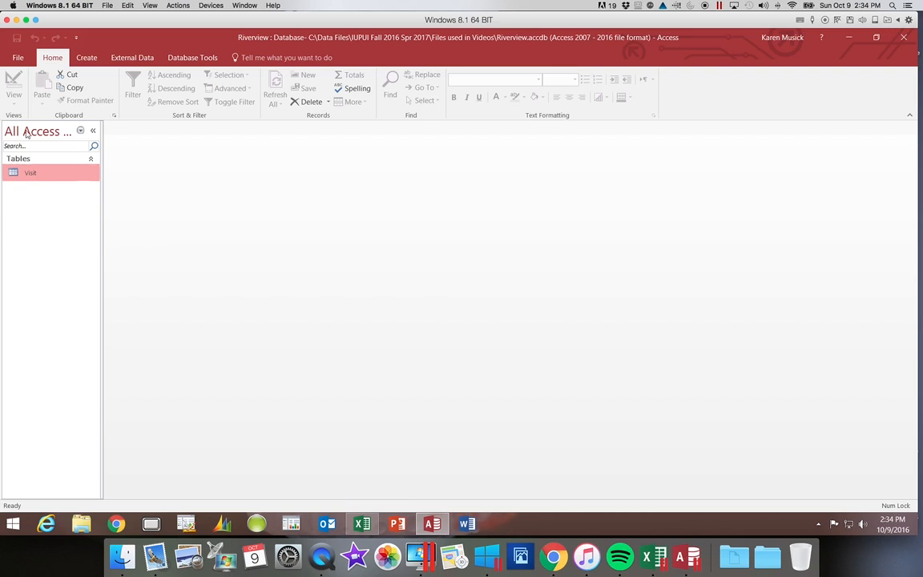
{"action": "double_click", "coordinate": [29, 172]}
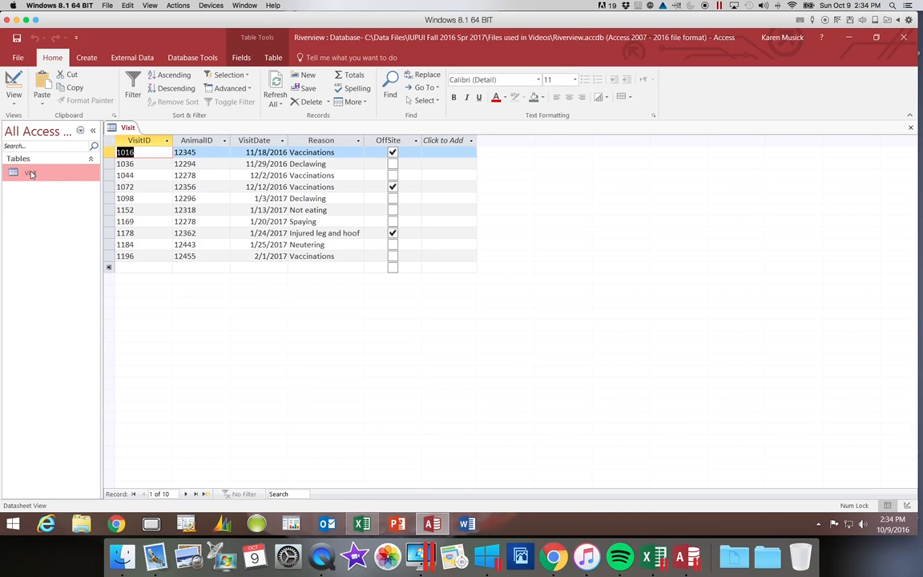